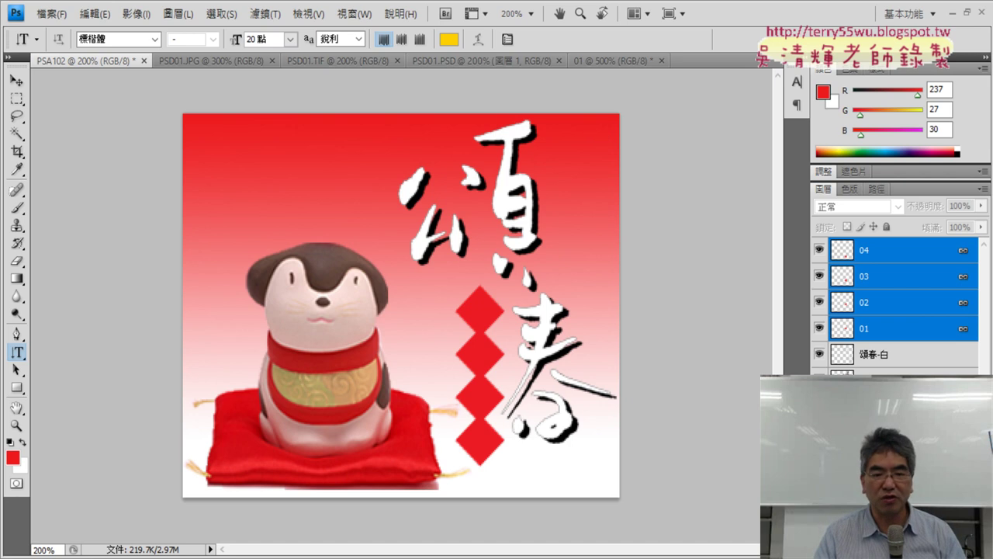
- Switch to the exam instruction PDF showing item 5's vertical text requirements
key(alt+Tab)
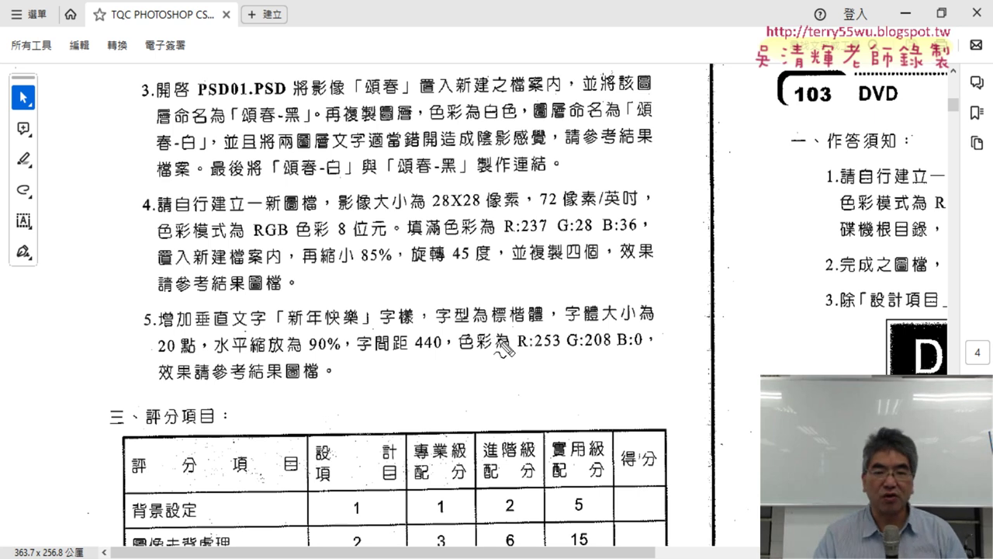
- Mark item 5's 標楷體 font, 20 pt size, 90% scaling, 440 spacing and 253/208 colour values, then return to Photoshop
drag(497, 319, 547, 320)
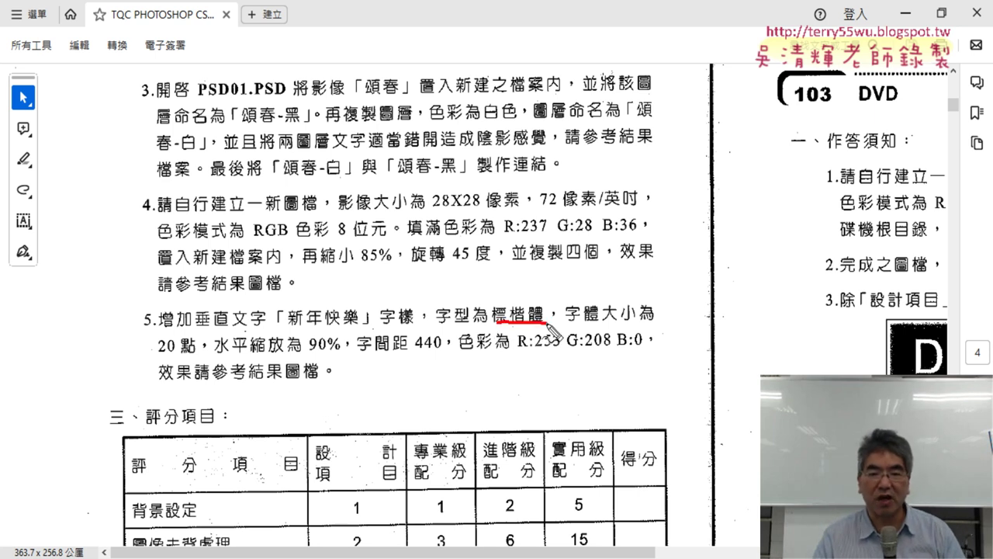
drag(158, 352, 330, 353)
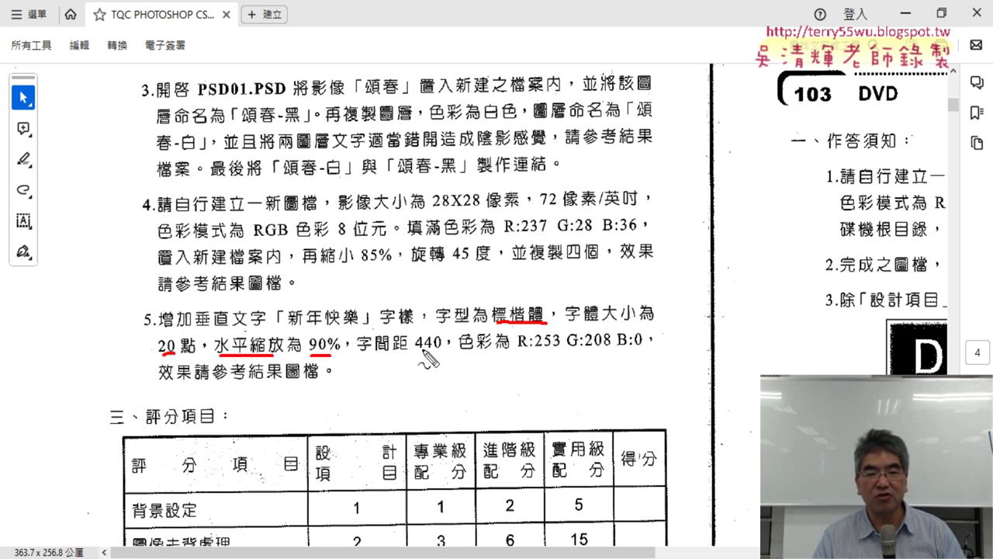
drag(416, 351, 434, 351)
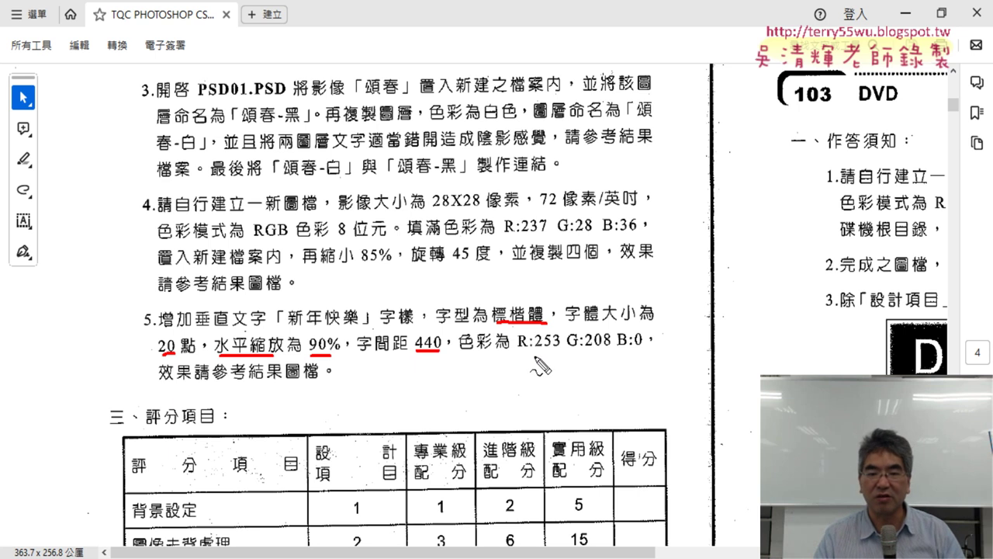
drag(535, 349, 646, 349)
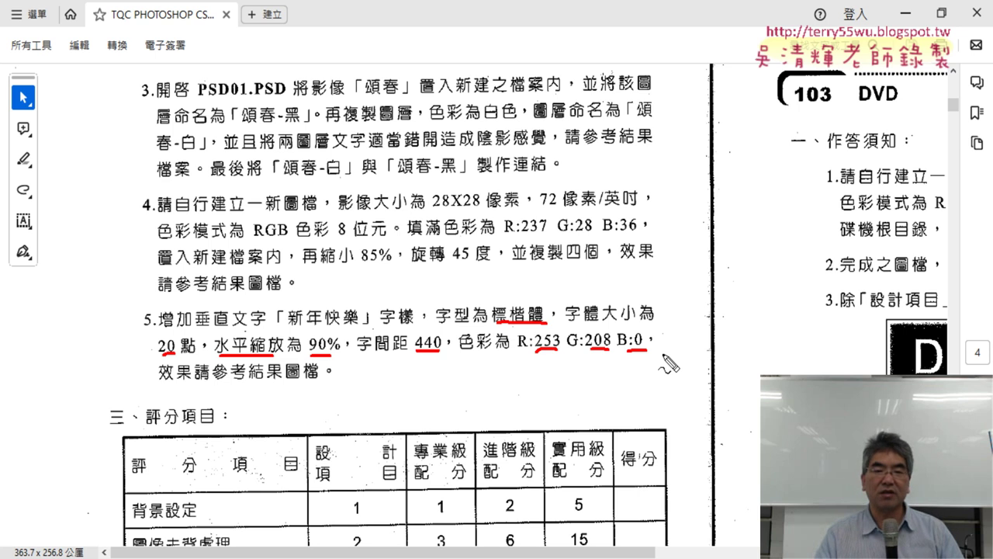
key(Escape)
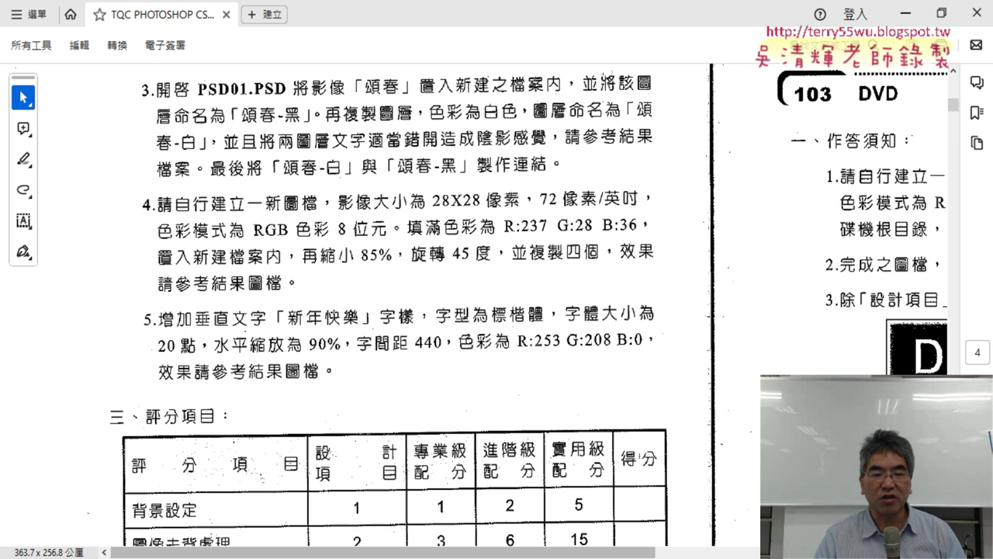
key(alt+Tab)
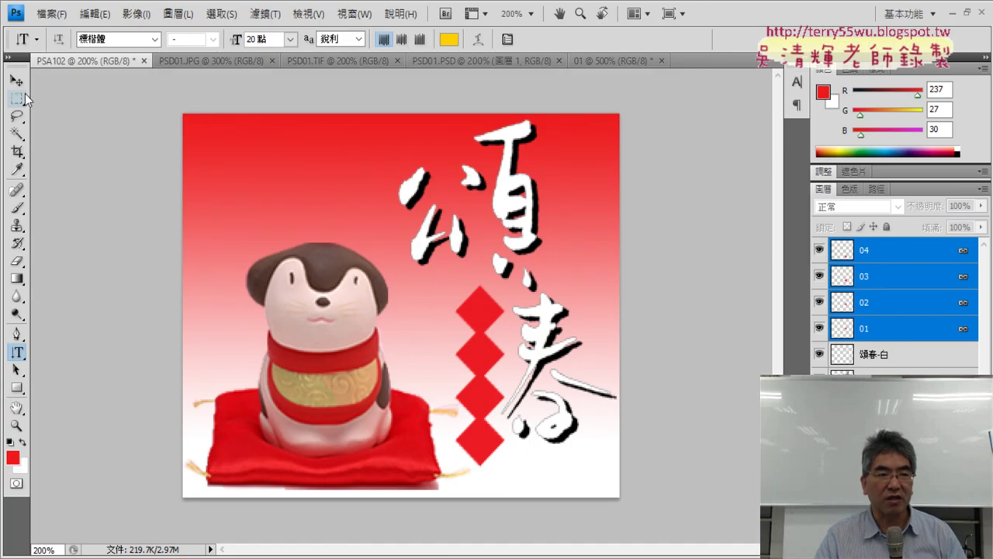
click(16, 81)
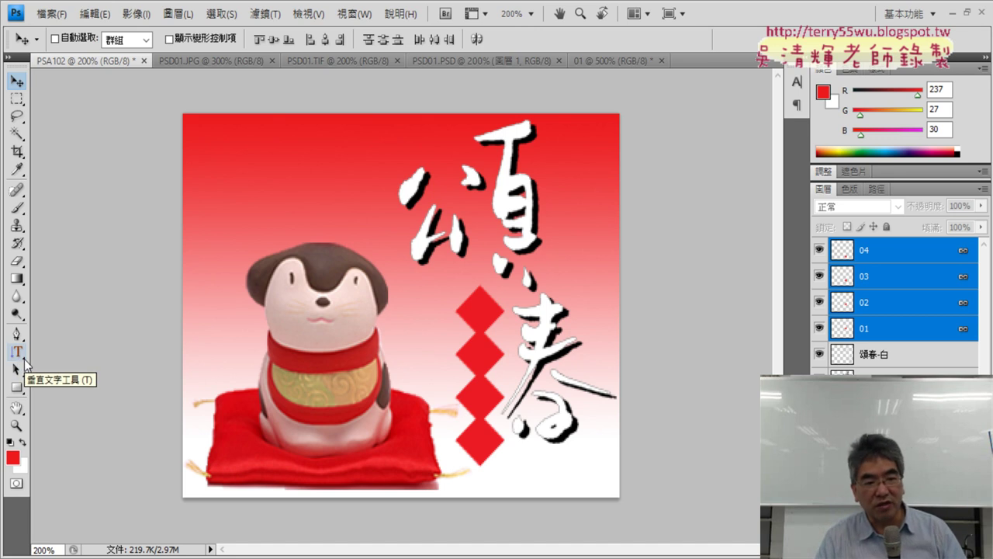
click(17, 352)
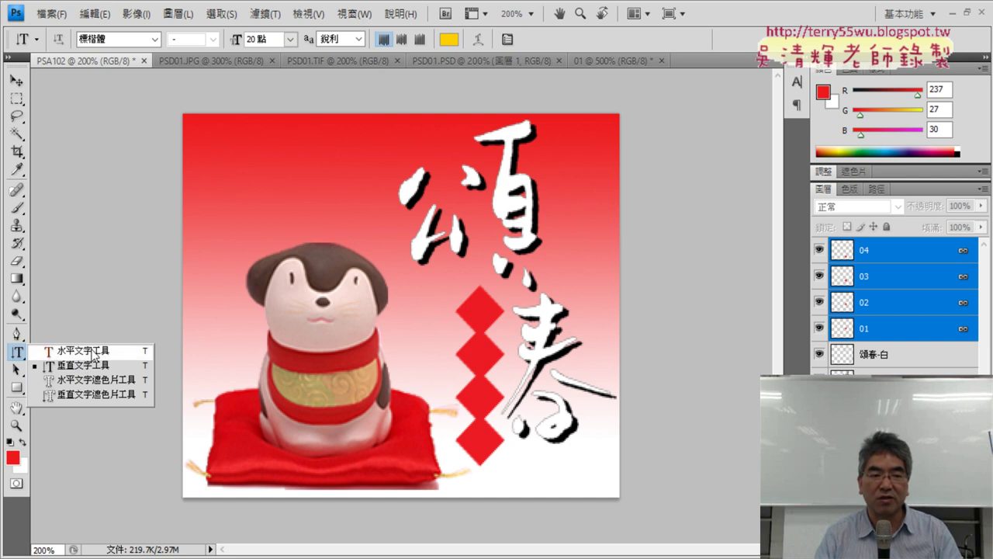
click(94, 354)
click(24, 357)
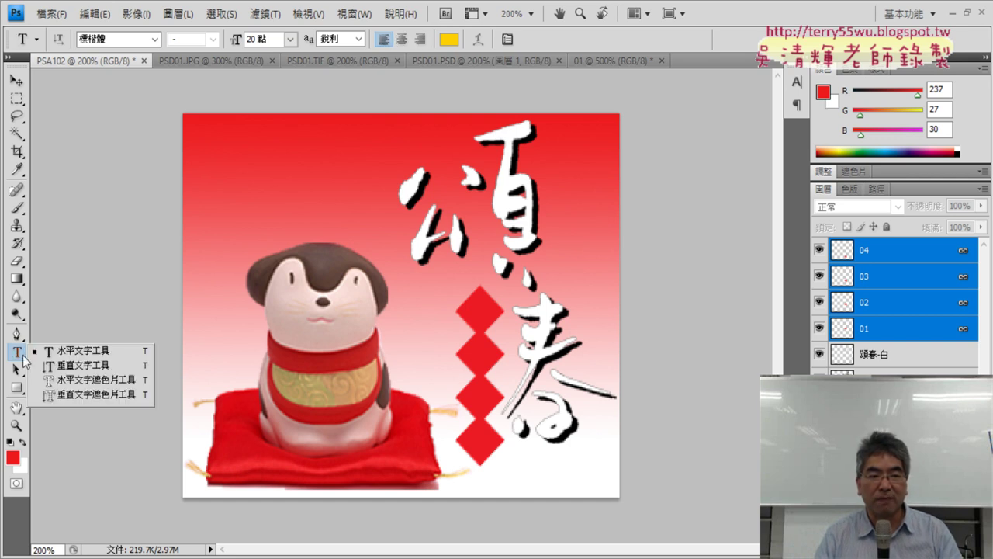
click(83, 368)
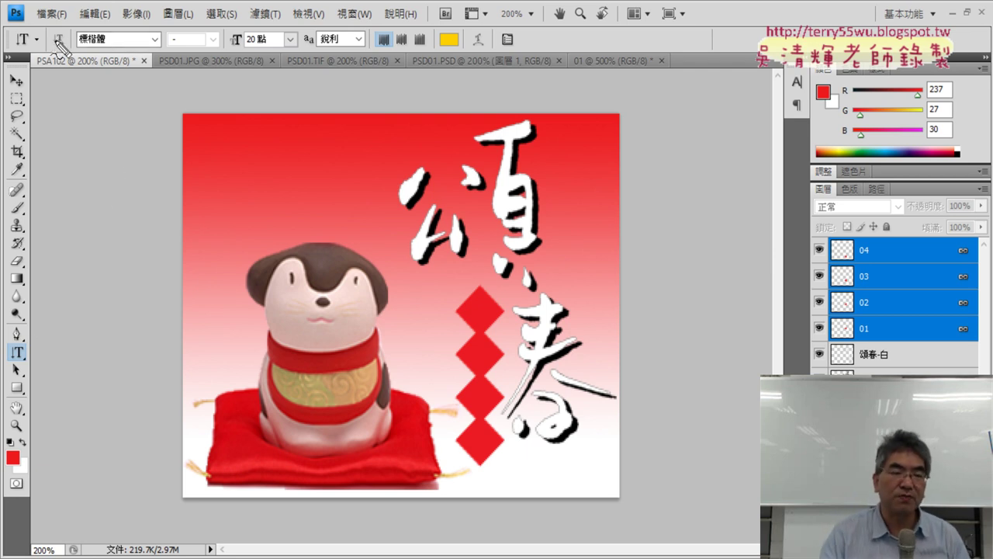
- Circle the options bar's font family and font size fields, clear the marks, and return to the exam PDF
mouse_move(4, 58)
mouse_down()
mouse_move(91, 24)
mouse_move(535, 50)
mouse_up()
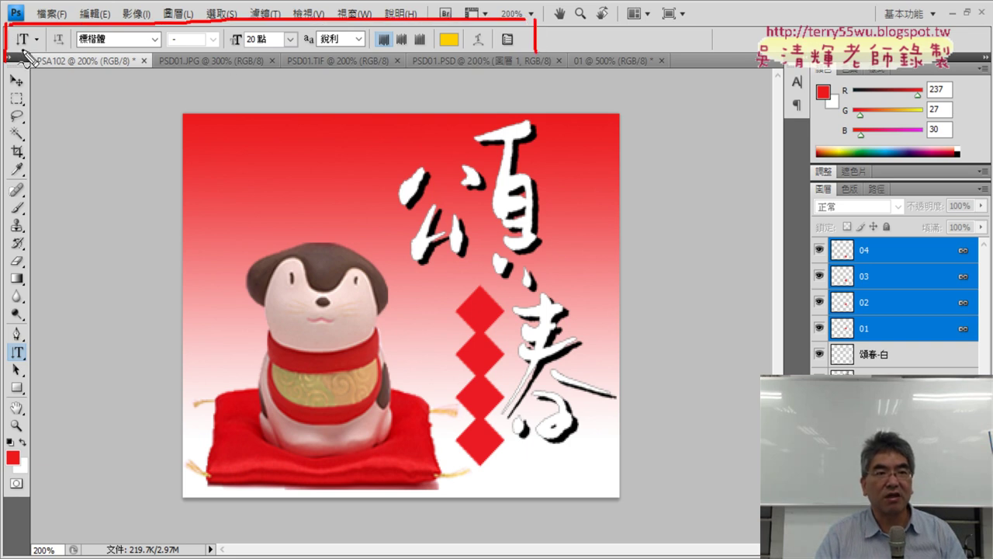
drag(27, 58, 535, 53)
mouse_move(148, 59)
mouse_down()
mouse_move(115, 35)
mouse_move(85, 48)
mouse_up()
drag(245, 47, 262, 46)
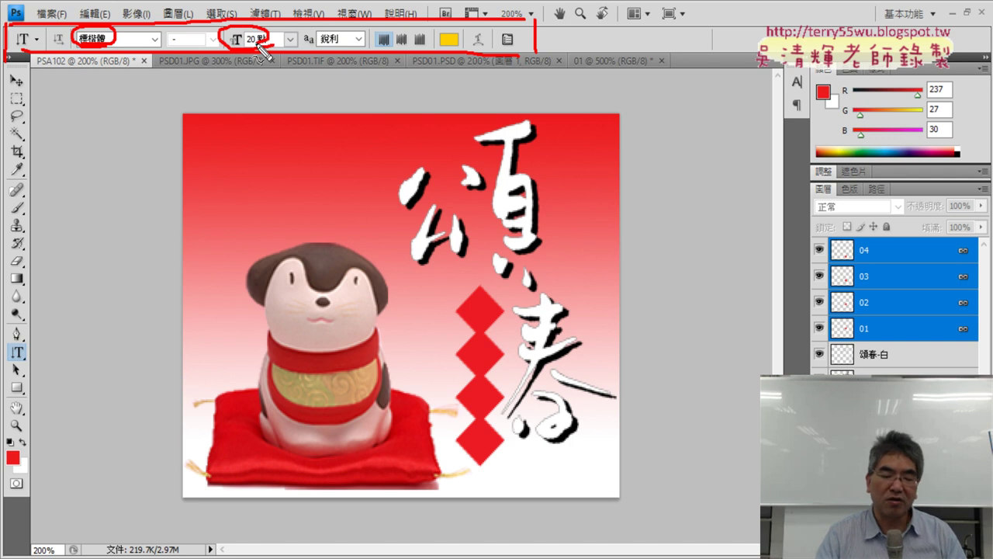
key(Escape)
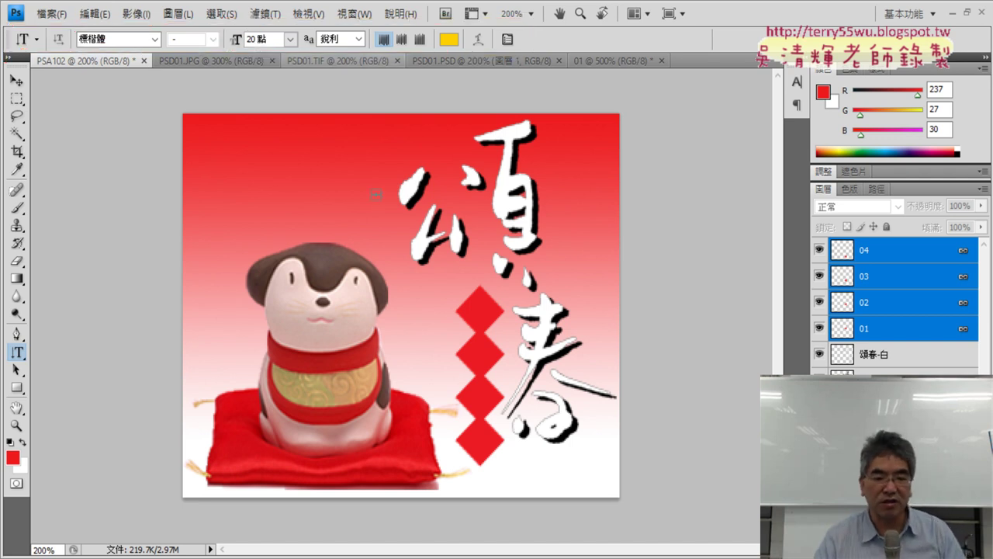
key(alt+Tab)
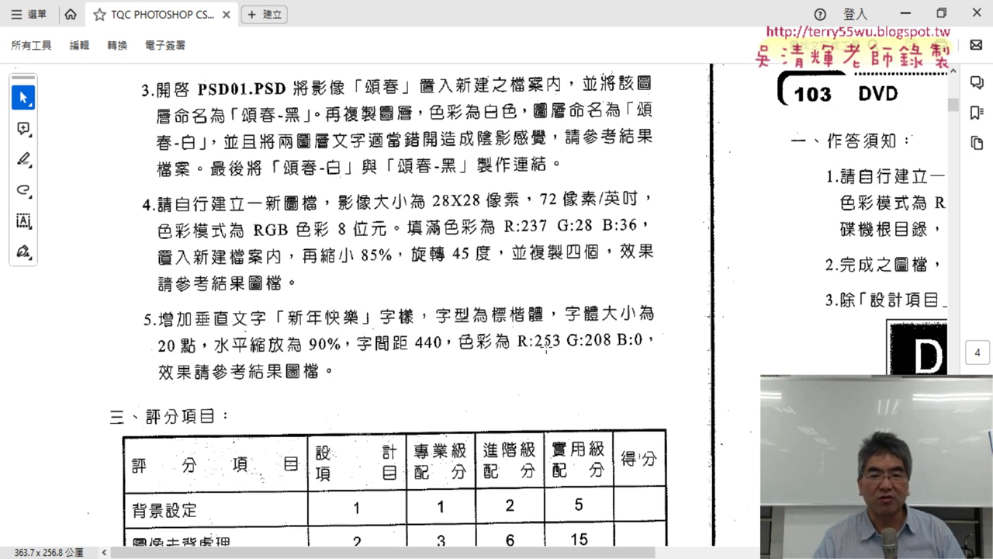
- Return from the PDF to the 頌春 card in Photoshop
key(alt+Tab)
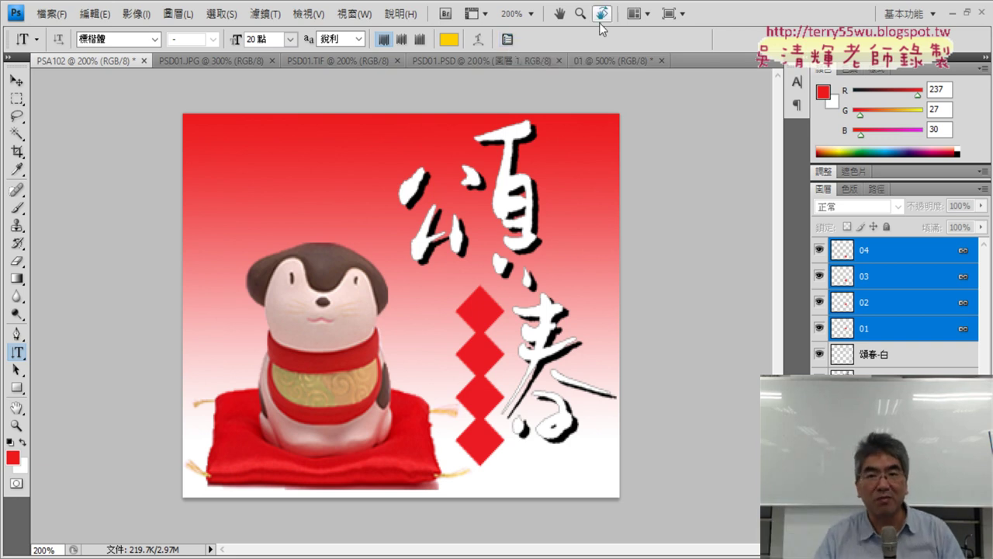
- Open the full Character panel and pick 標楷體 from the font list
click(509, 40)
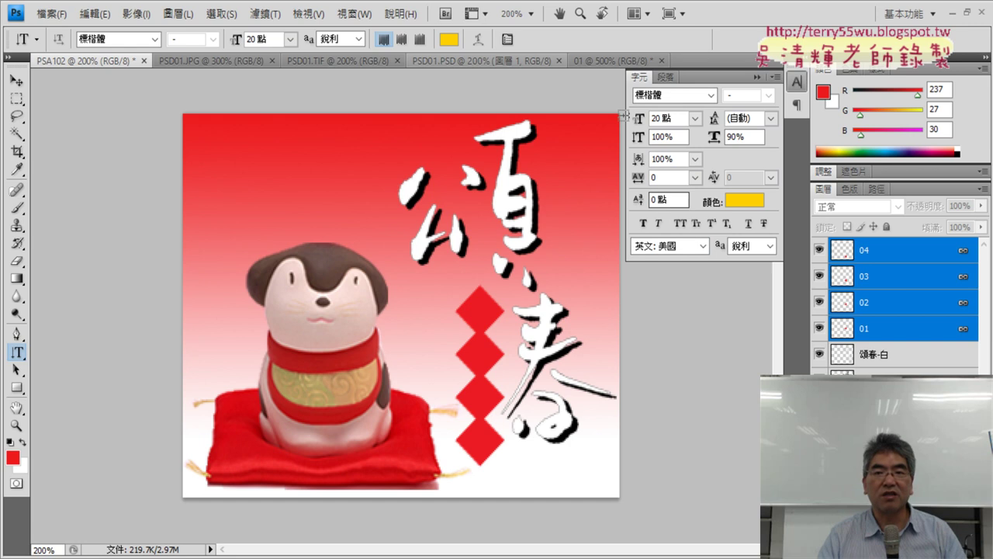
click(661, 95)
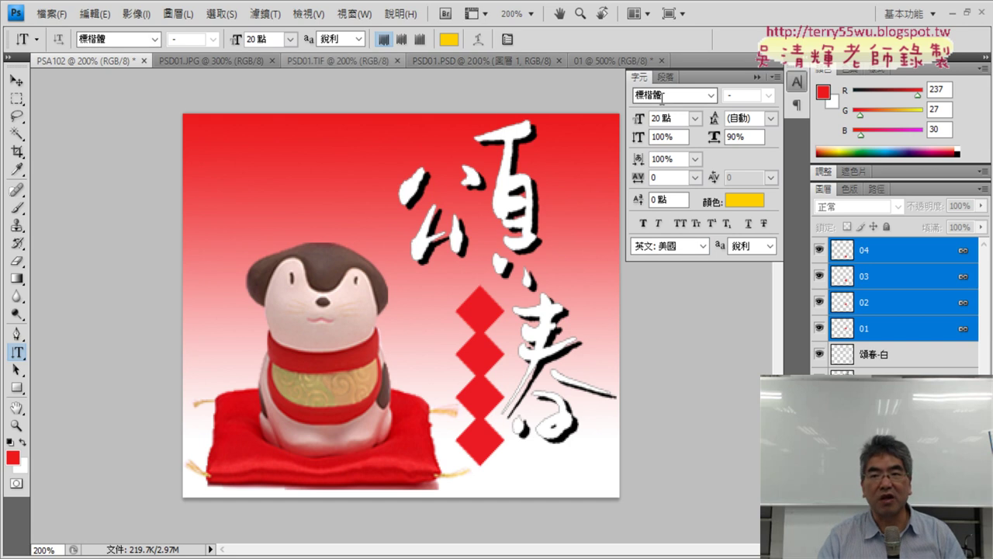
click(710, 95)
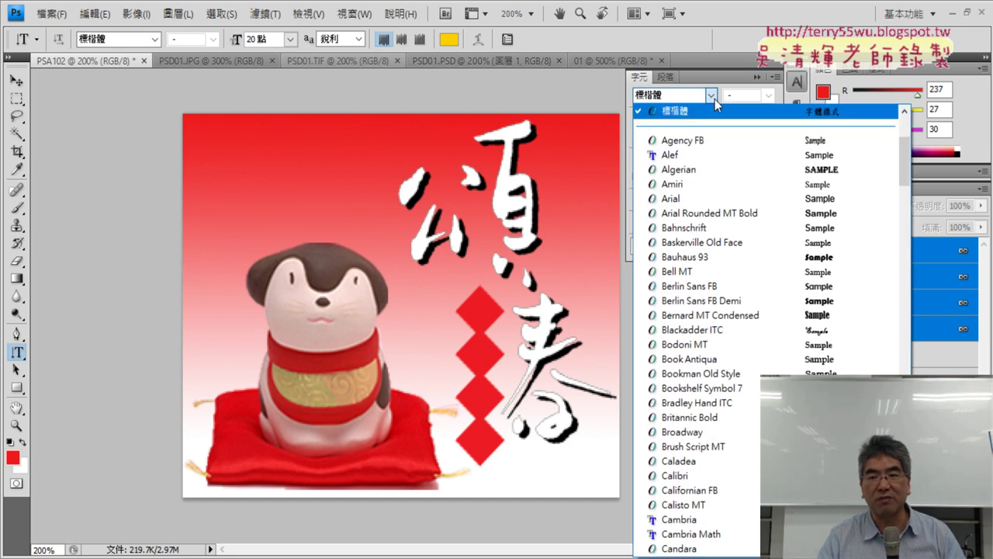
scroll(686, 232, up, 2)
scroll(686, 256, up, 1)
scroll(686, 295, up, 1)
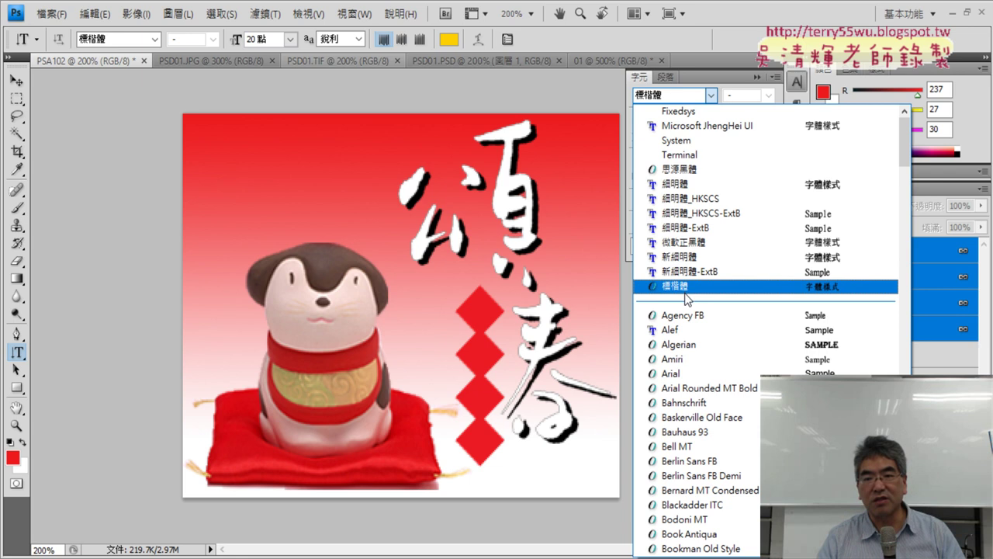
click(686, 287)
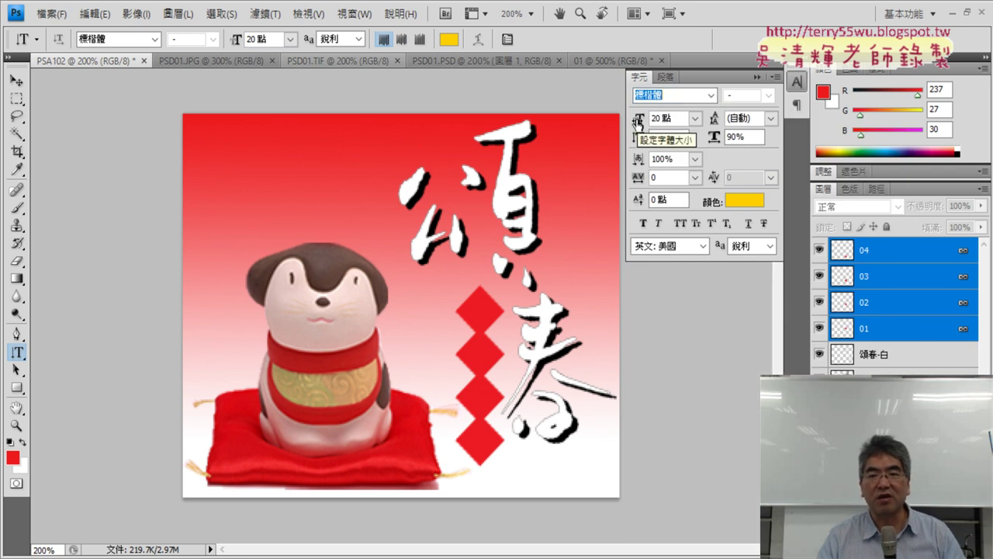
click(666, 122)
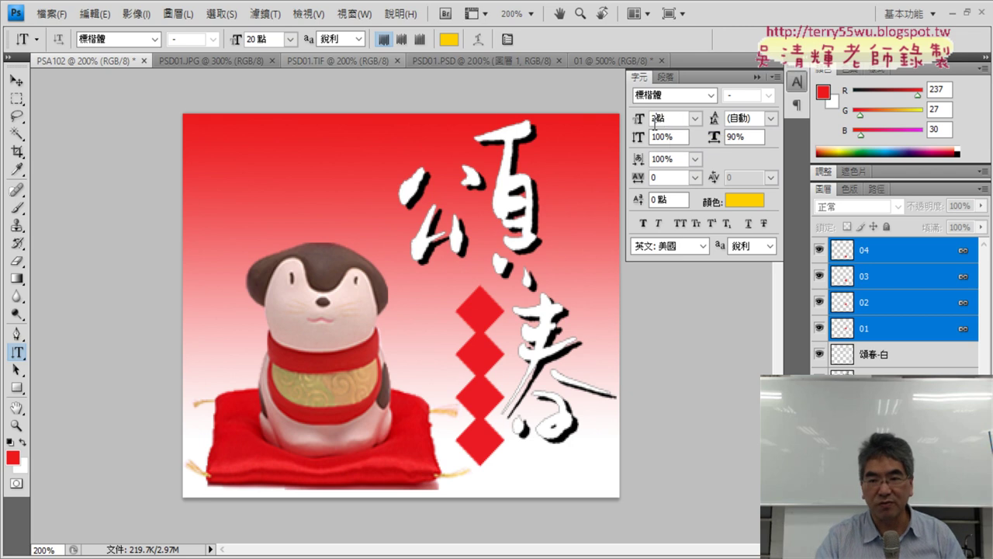
- Keep the size at 20 pt and enter 440 as the character tracking
text(0)
key(Escape)
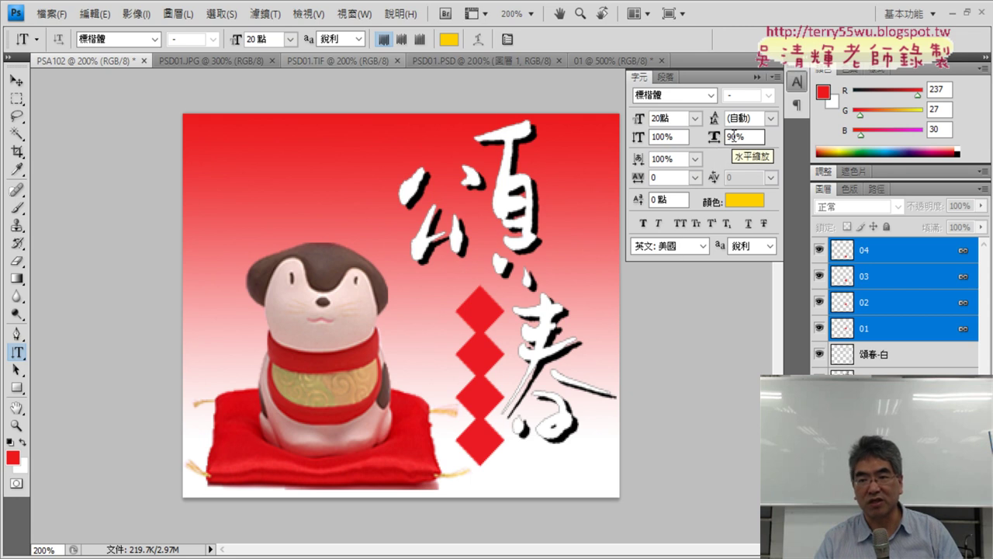
click(737, 138)
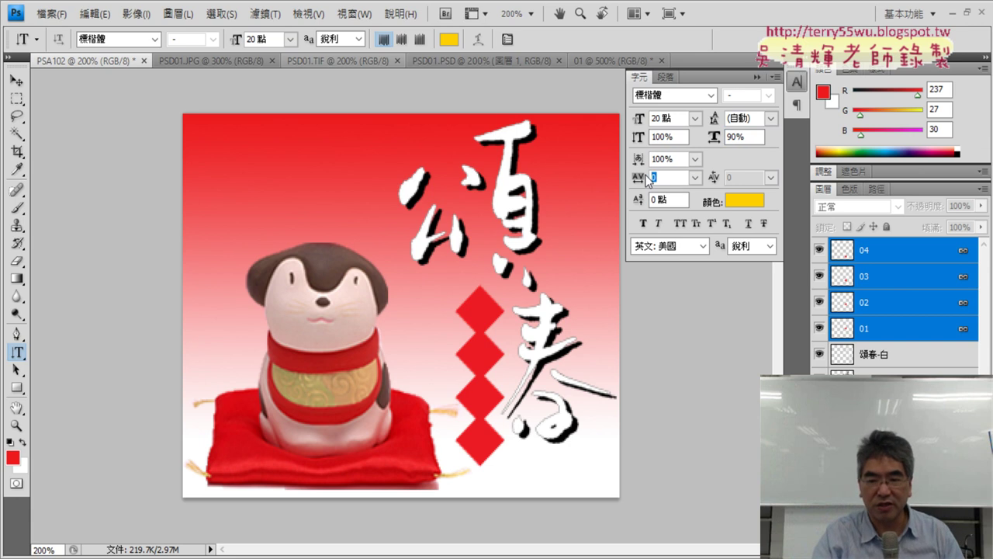
text(440)
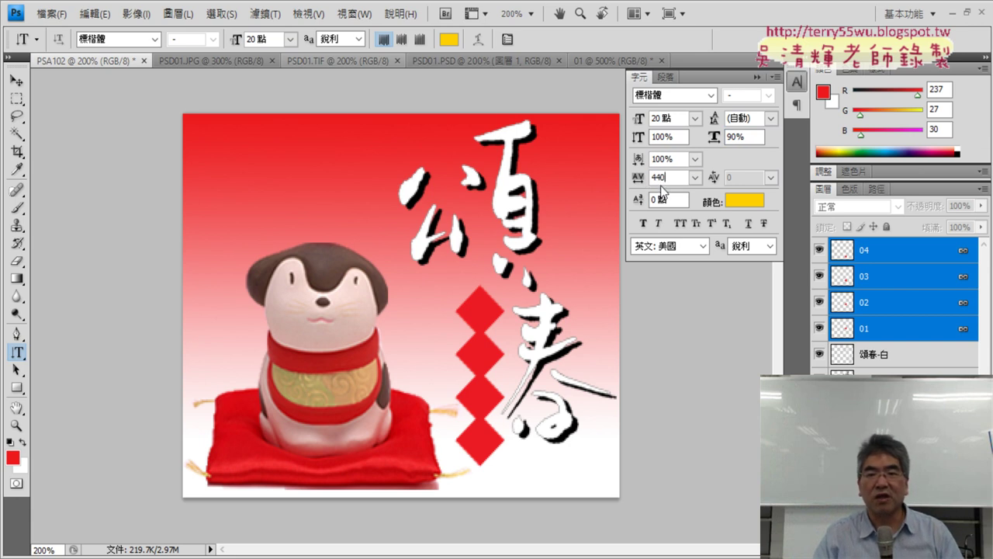
click(747, 201)
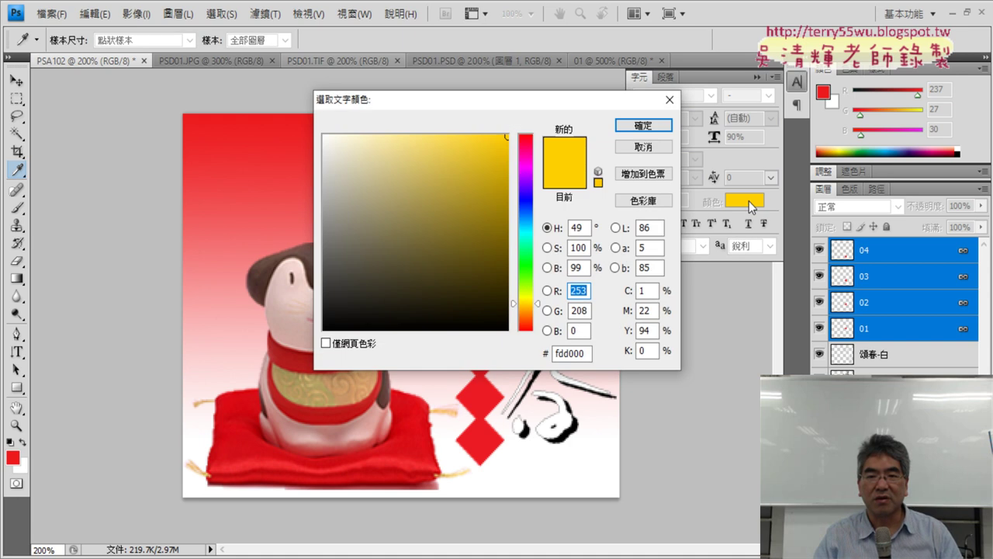
click(584, 292)
click(584, 332)
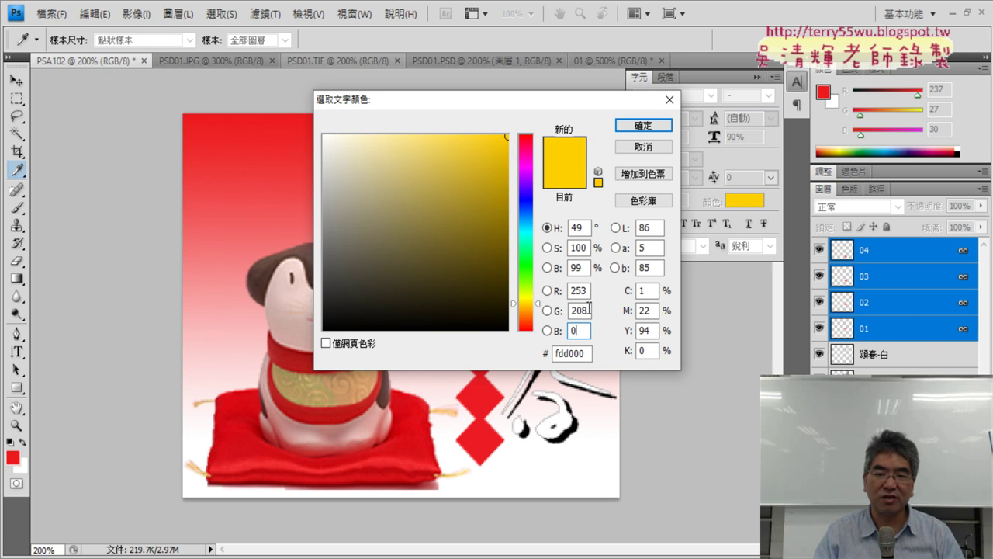
click(669, 100)
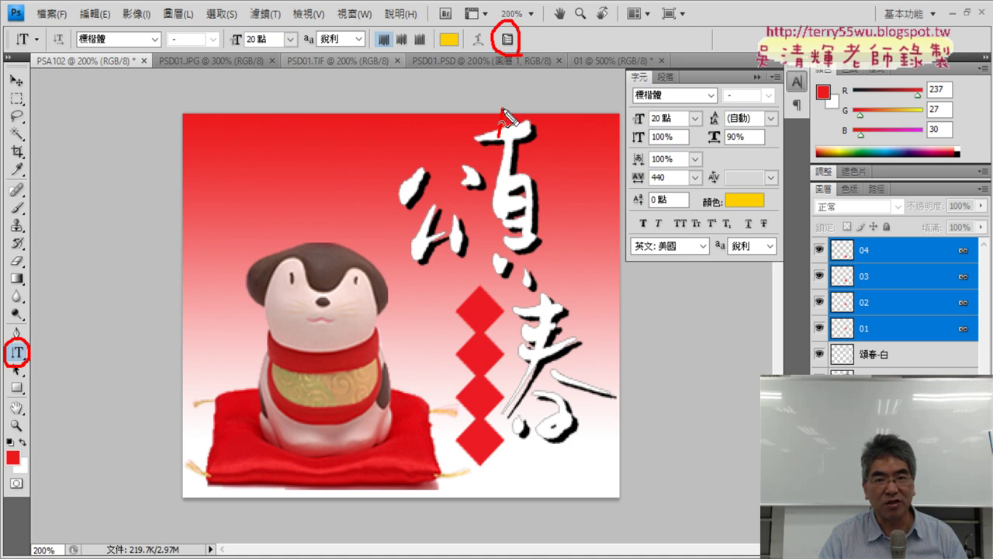
mouse_move(499, 138)
mouse_down()
mouse_move(508, 59)
mouse_move(518, 74)
mouse_up()
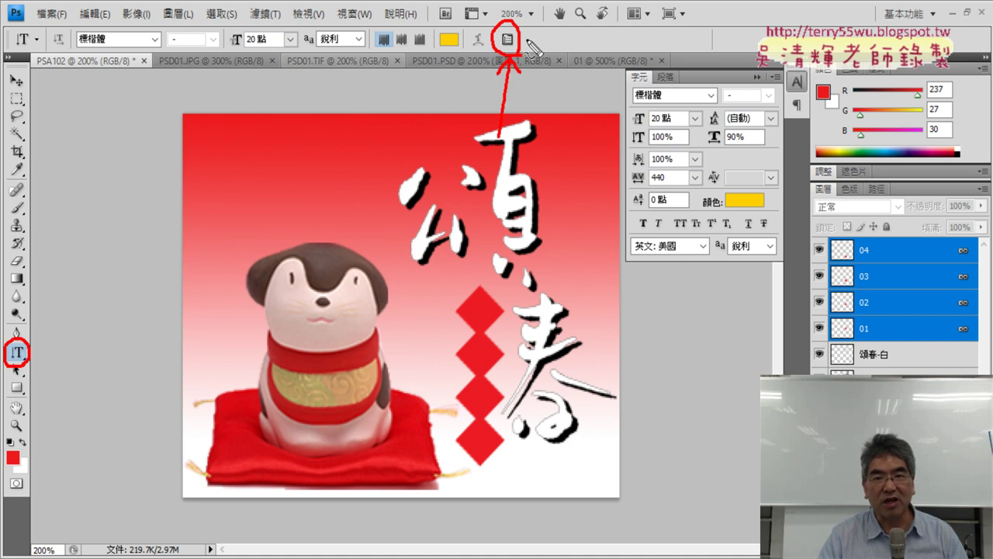
mouse_move(670, 90)
mouse_down()
mouse_move(652, 87)
mouse_move(672, 111)
mouse_up()
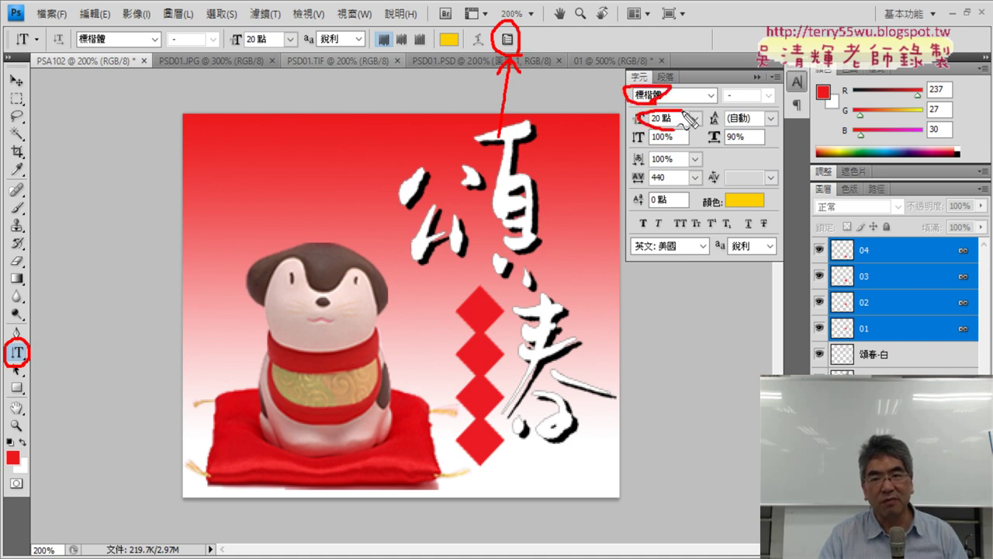
mouse_move(722, 132)
mouse_down()
mouse_move(747, 146)
mouse_move(752, 133)
mouse_up()
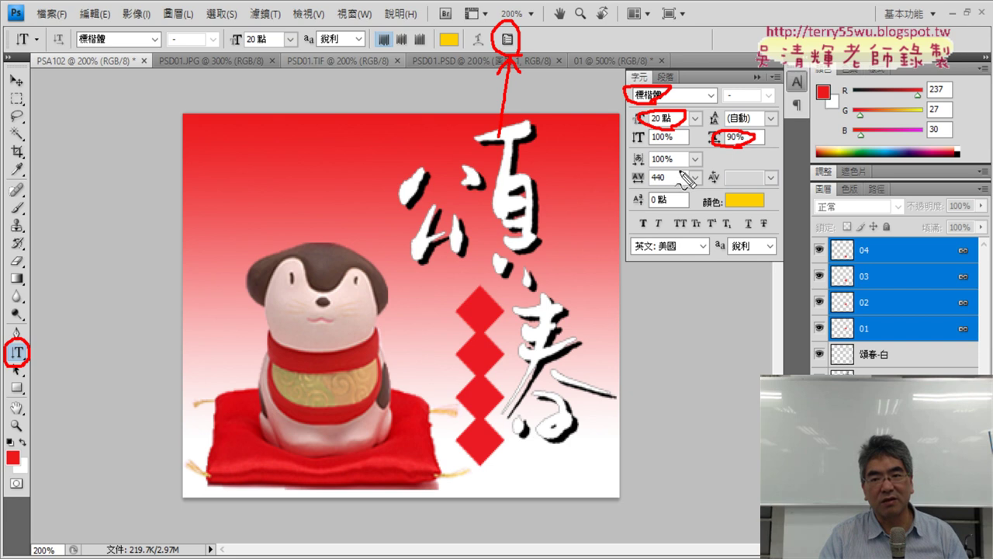
mouse_move(681, 171)
mouse_down()
mouse_move(628, 180)
mouse_move(673, 185)
mouse_move(683, 172)
mouse_move(734, 209)
mouse_up()
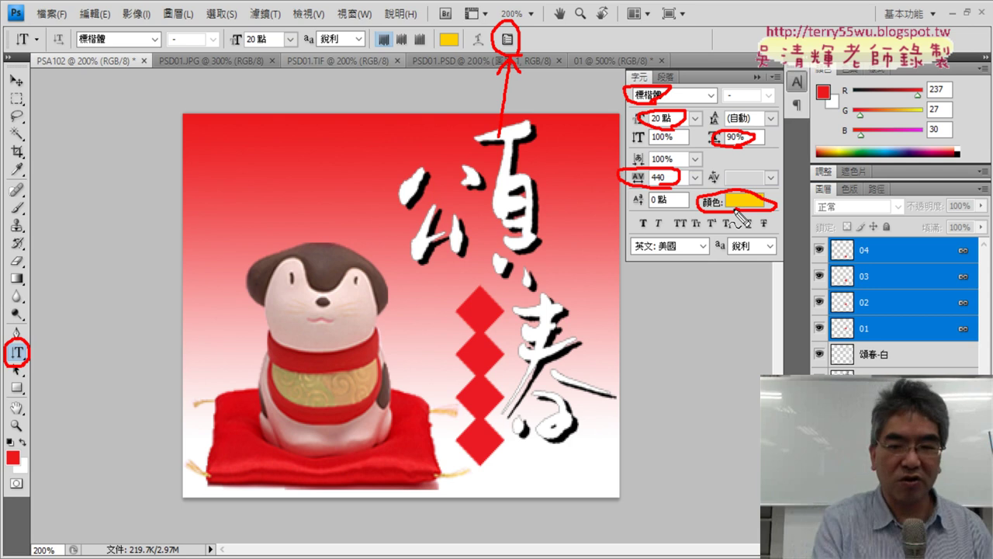
key(Escape)
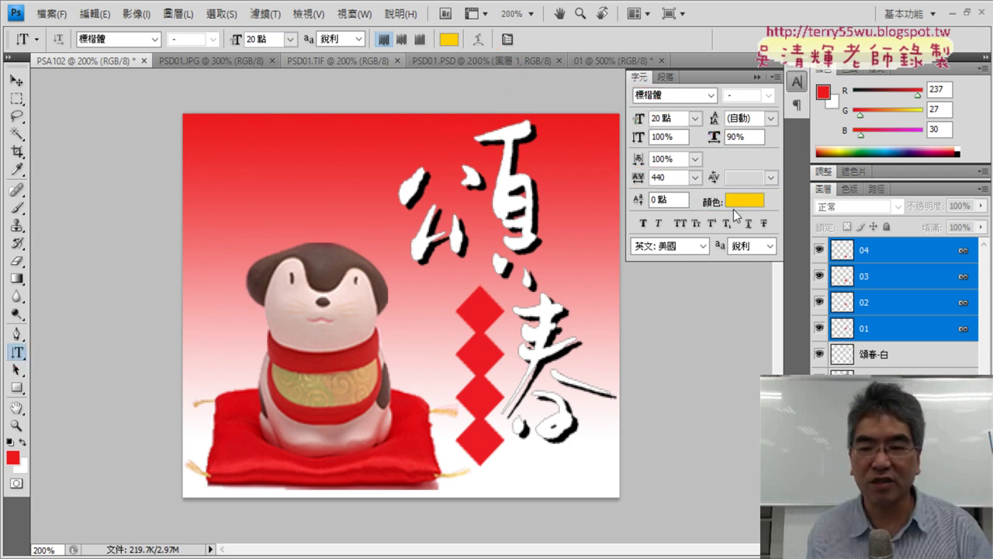
- Type vertical 新年快樂 starting on the top red diamond and commit it
click(473, 304)
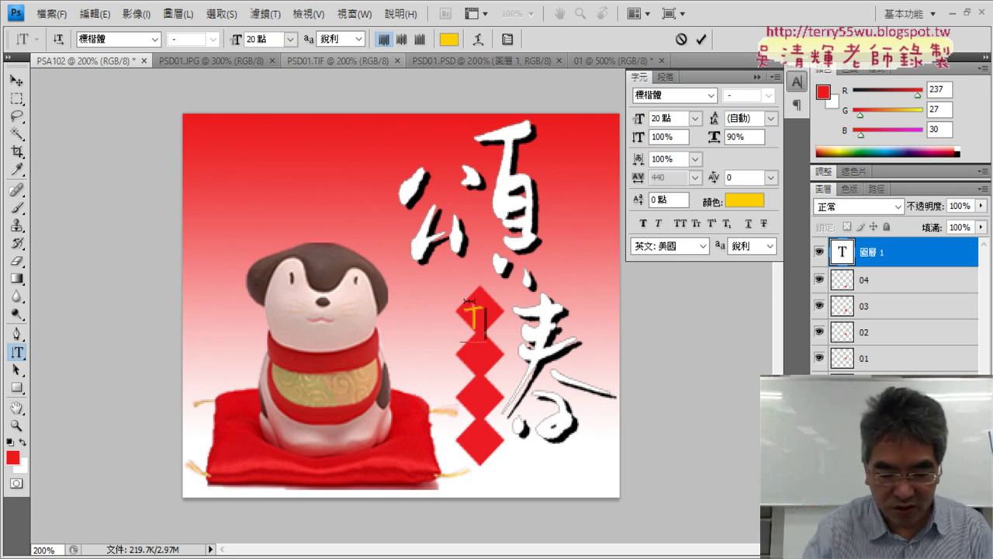
text(新年)
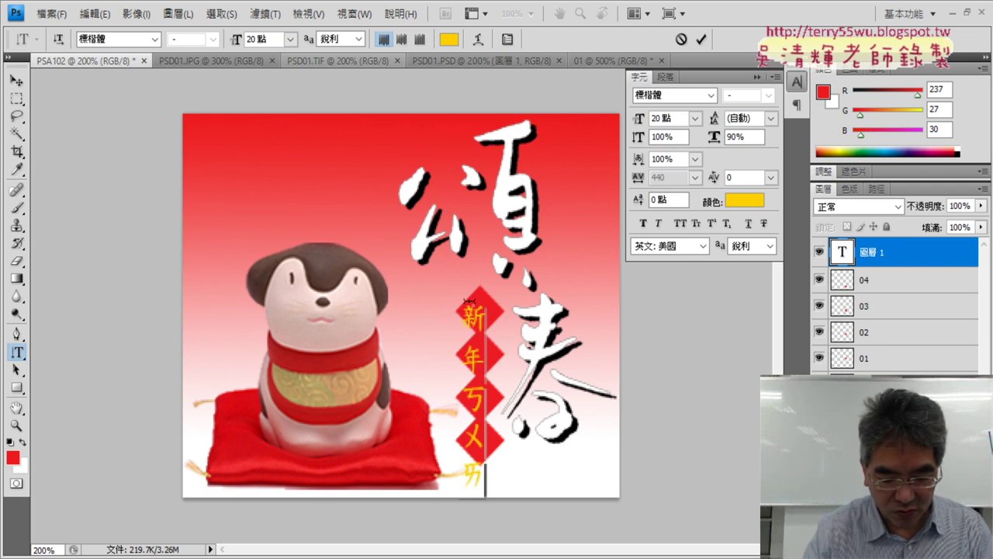
text(快樂)
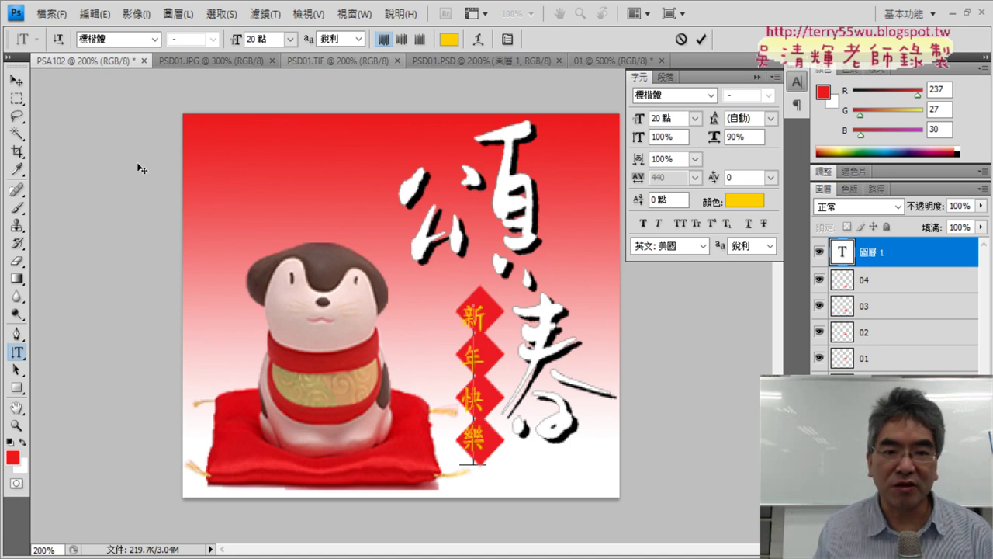
click(15, 83)
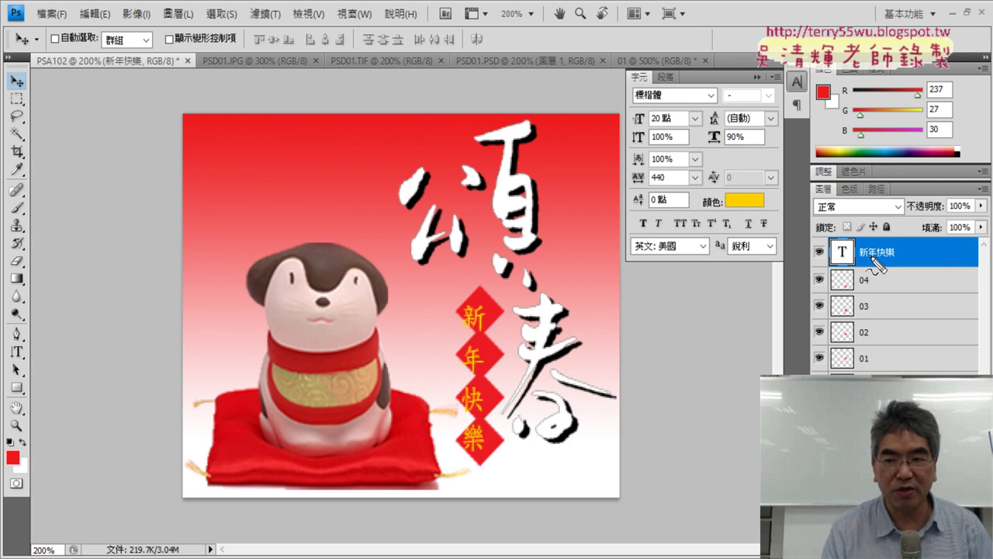
mouse_move(914, 284)
mouse_down()
mouse_move(864, 289)
mouse_move(935, 258)
mouse_move(917, 283)
mouse_up()
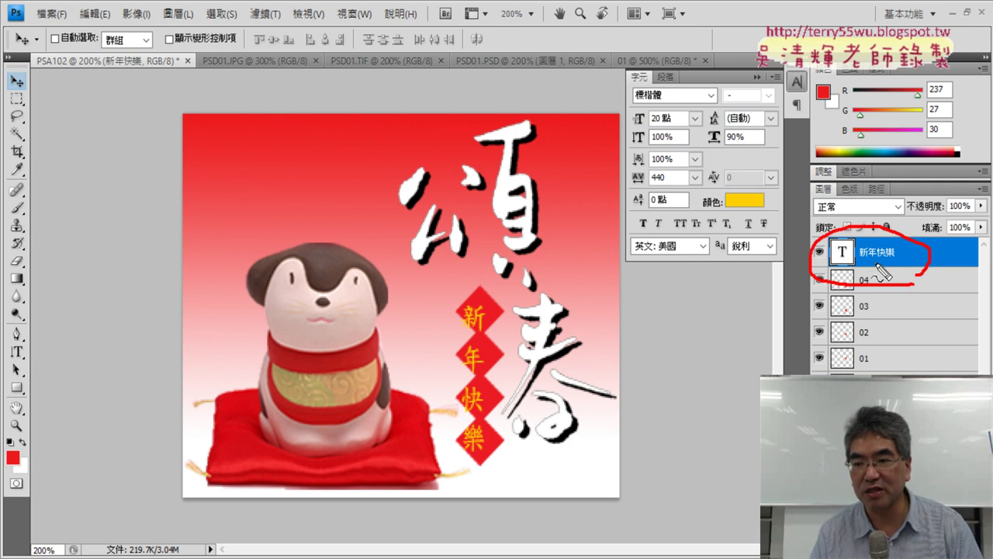
drag(858, 265, 900, 264)
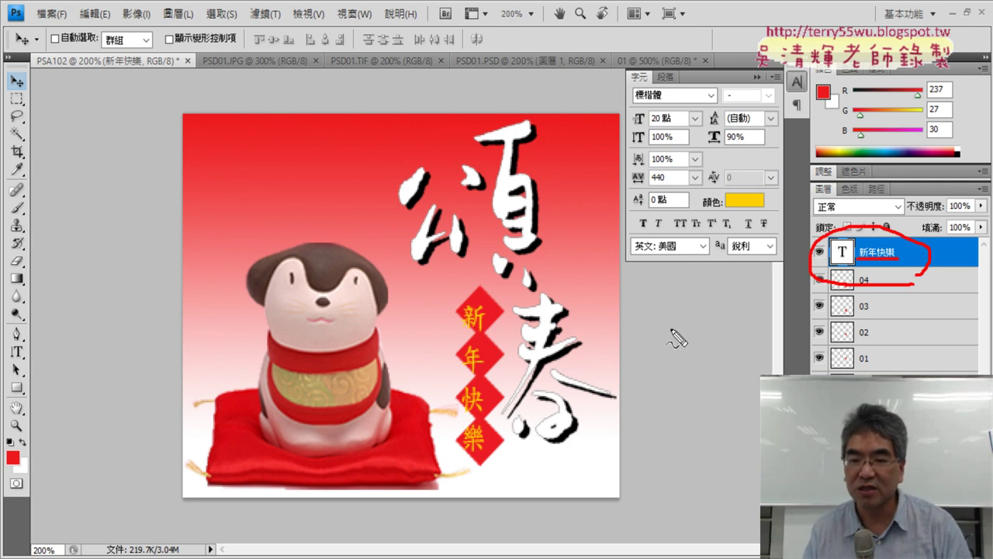
mouse_move(471, 464)
mouse_down()
mouse_move(457, 278)
mouse_move(492, 461)
mouse_up()
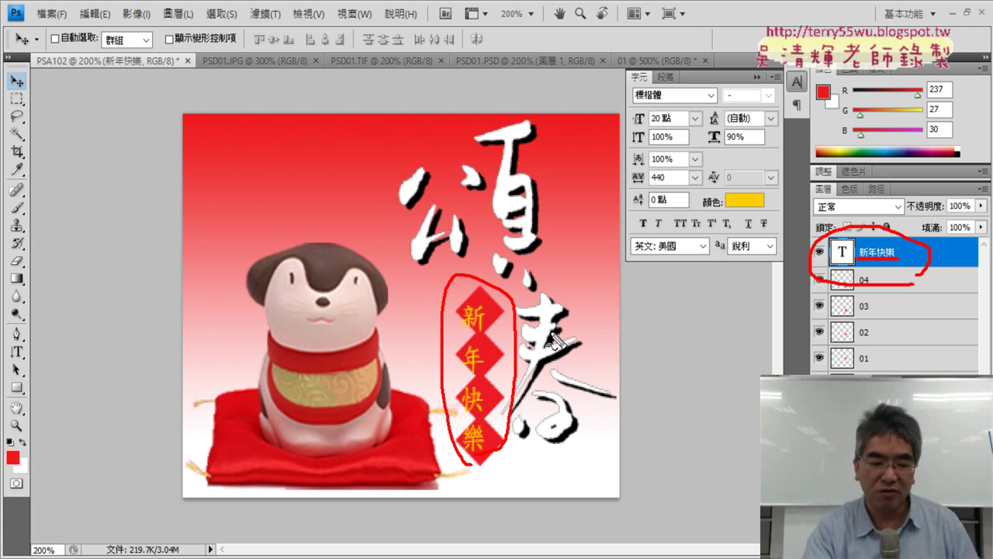
key(Escape)
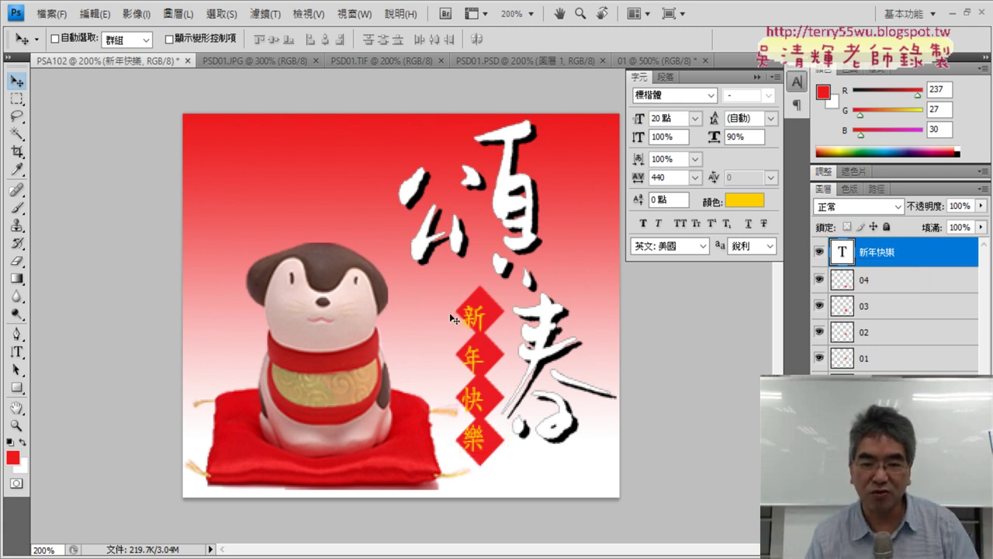
key(alt+Down)
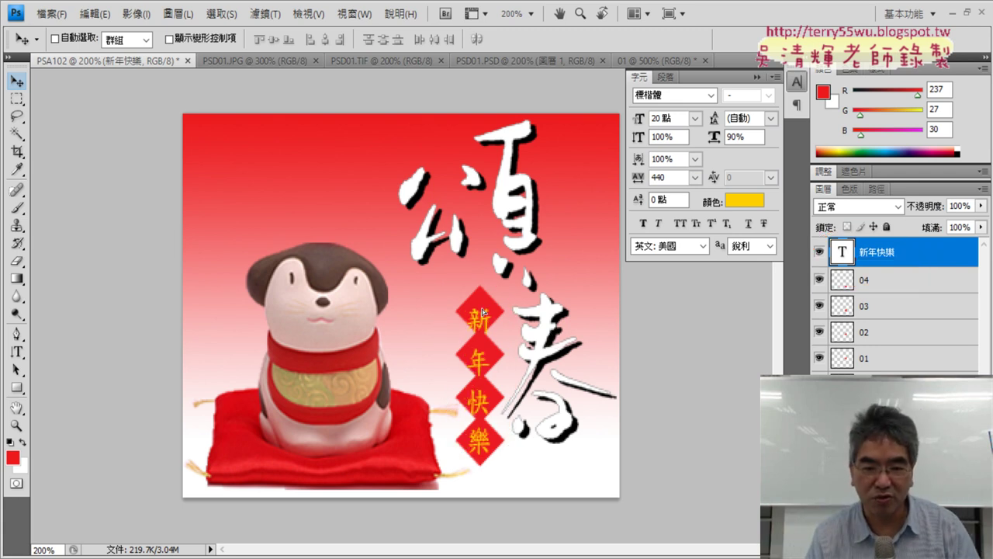
key(alt+Up)
key(alt+Up)
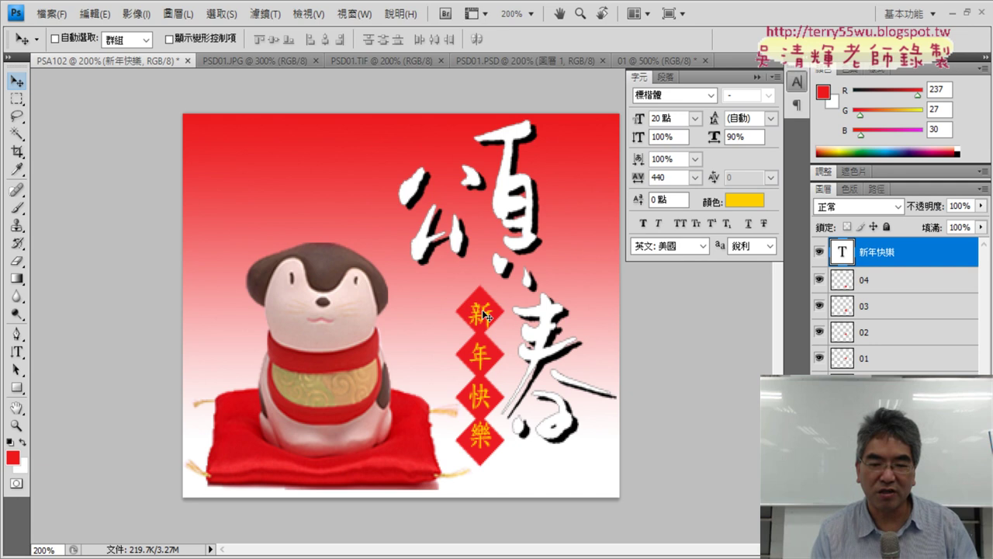
click(374, 61)
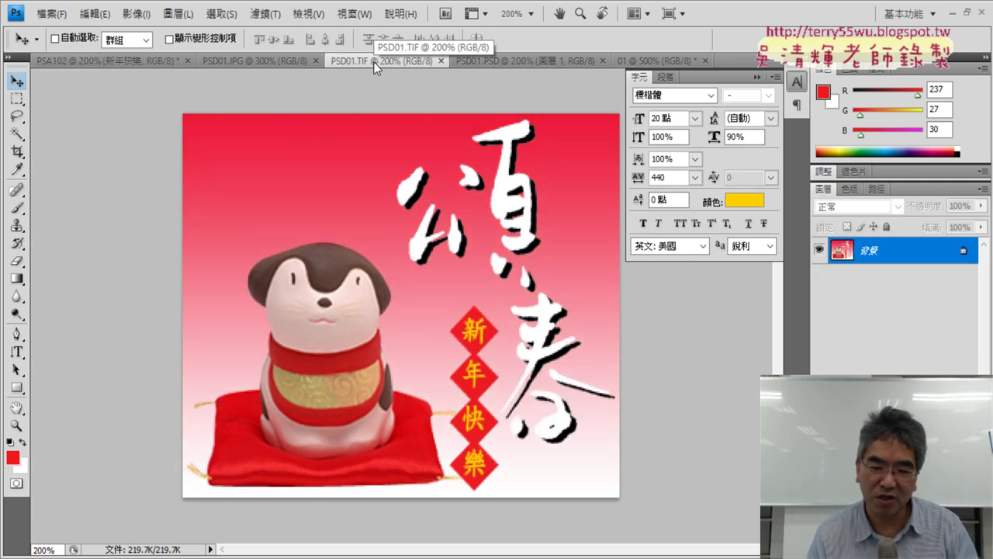
click(109, 62)
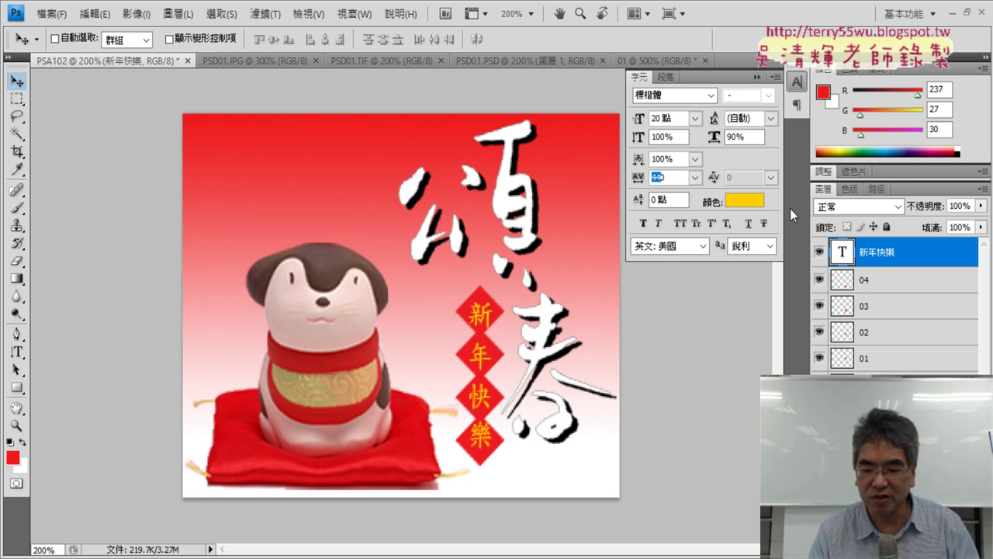
- Adjust the 新年快樂 tracking through 500 and 550, finally settling on 440
text(50)
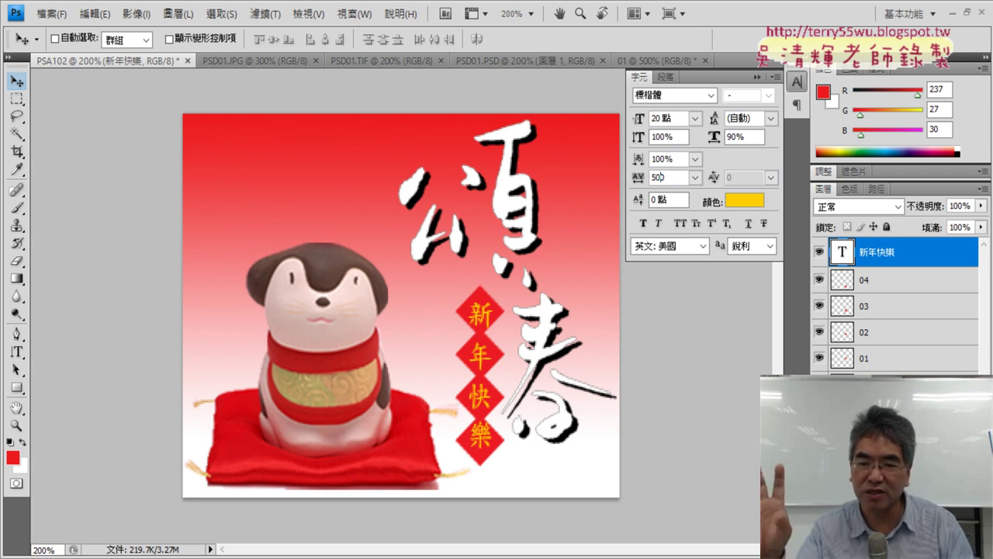
text(0)
key(Return)
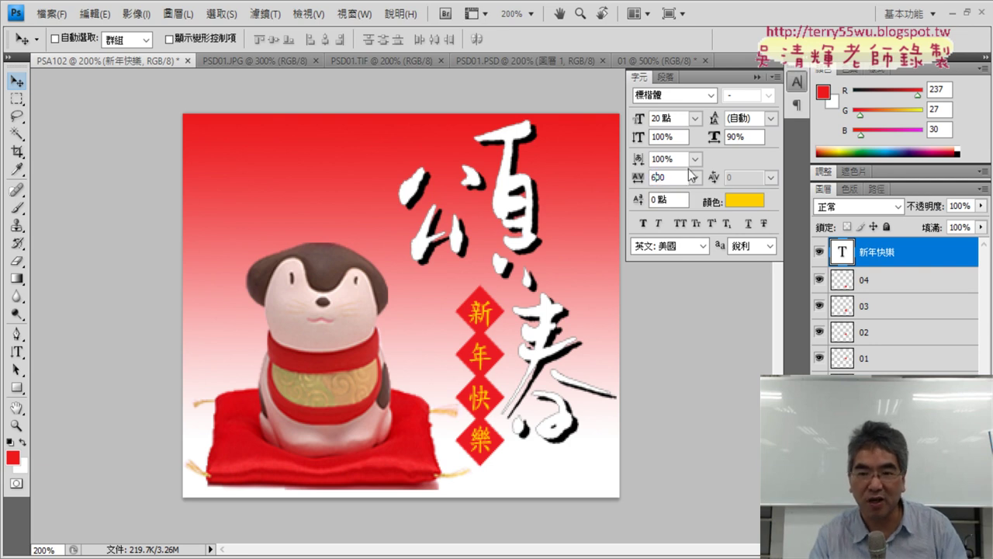
key(Tab)
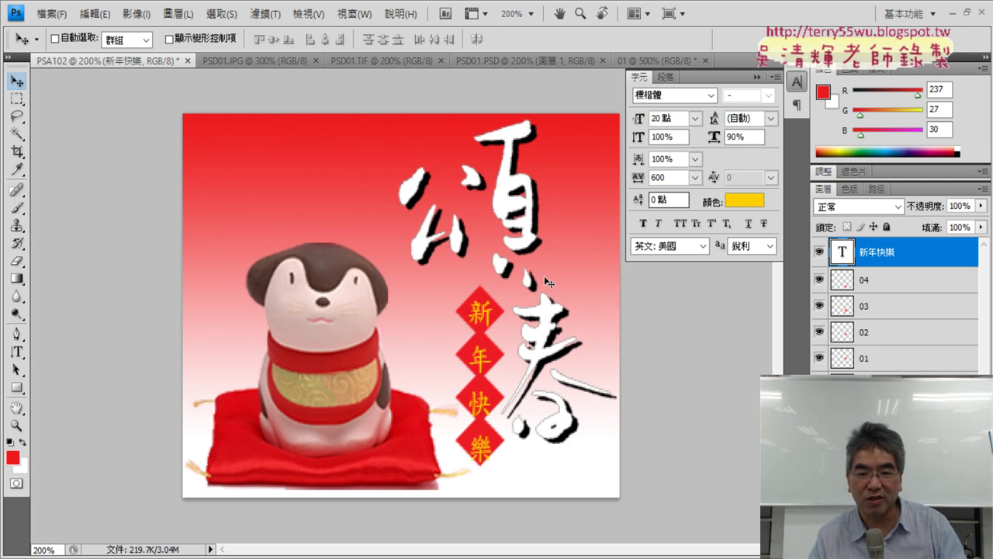
click(645, 181)
text(0)
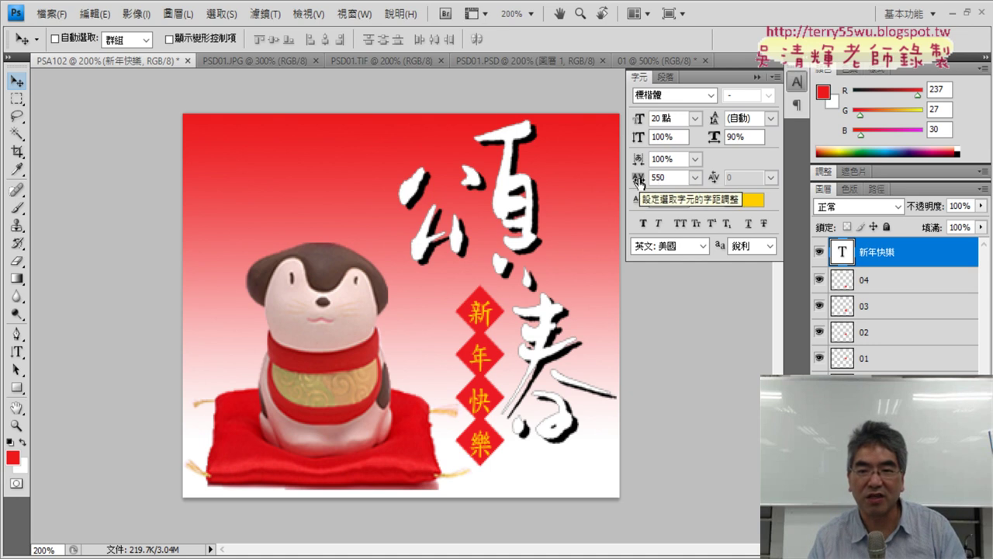
click(638, 180)
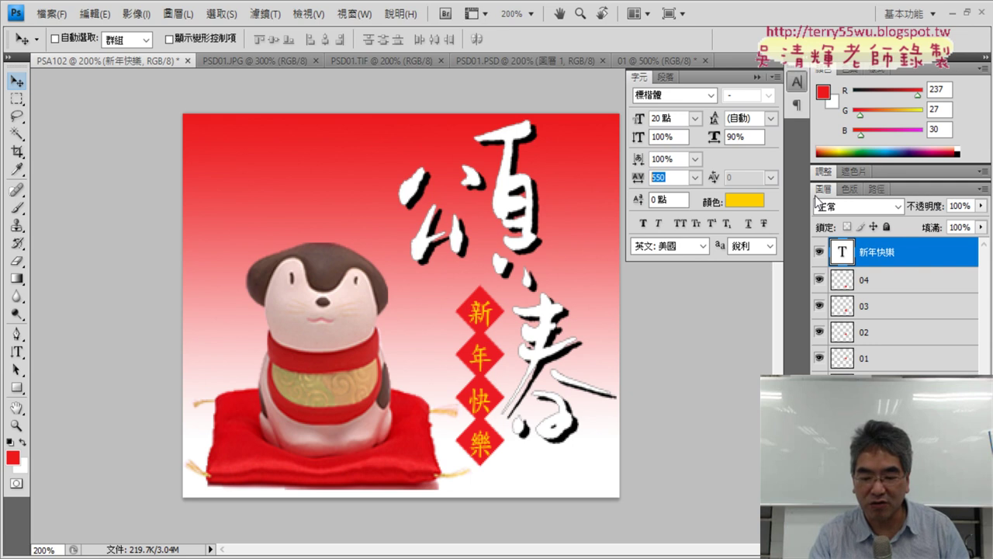
text(440)
key(Return)
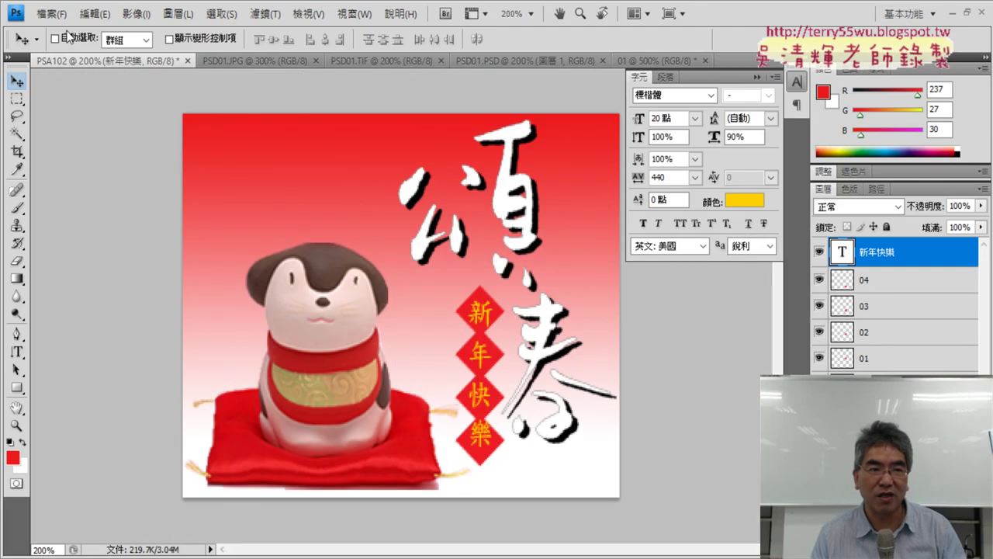
- Back in Photoshop, open the File (檔案) menu
click(51, 14)
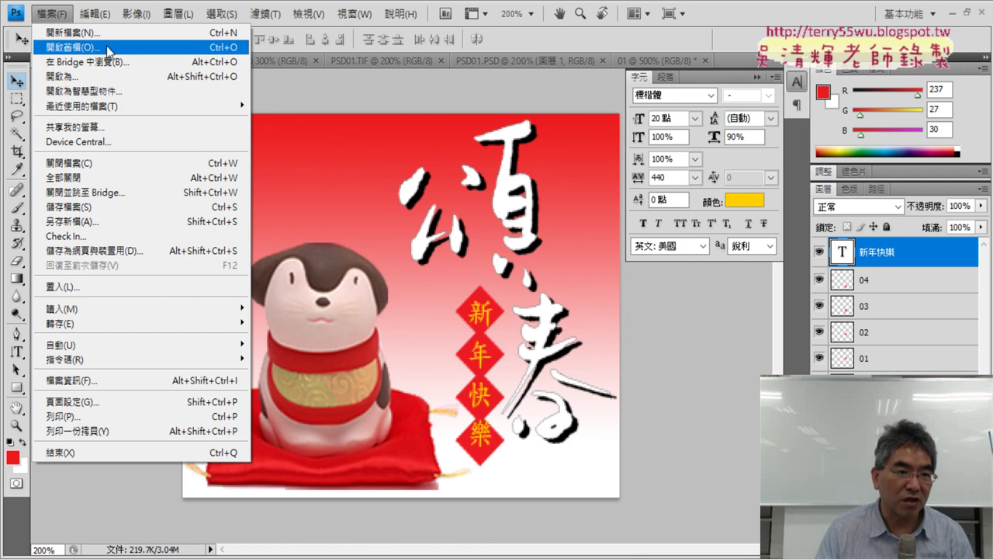
- Save the card as Photoshop file PSA102 on the Desktop with maximum compatibility, then minimize Photoshop
click(99, 221)
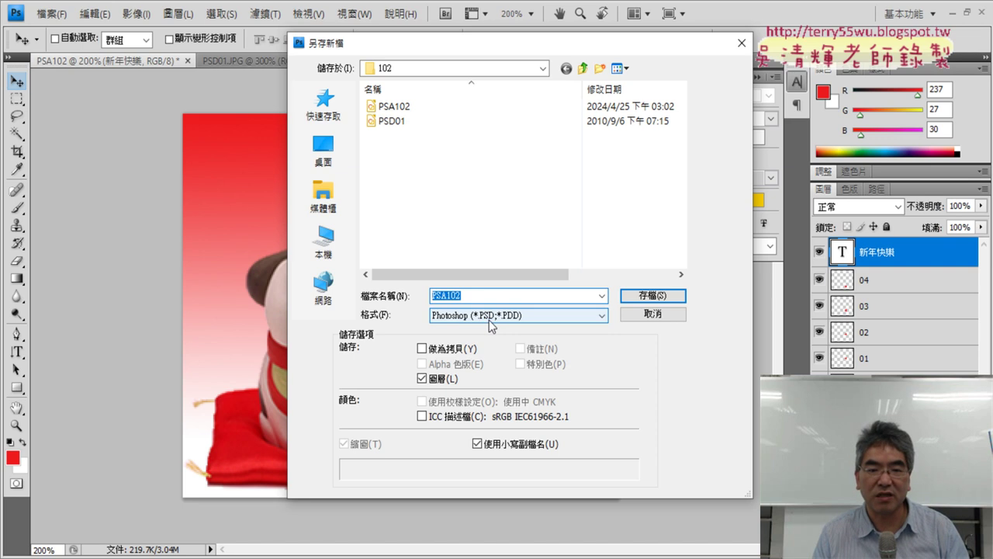
click(323, 150)
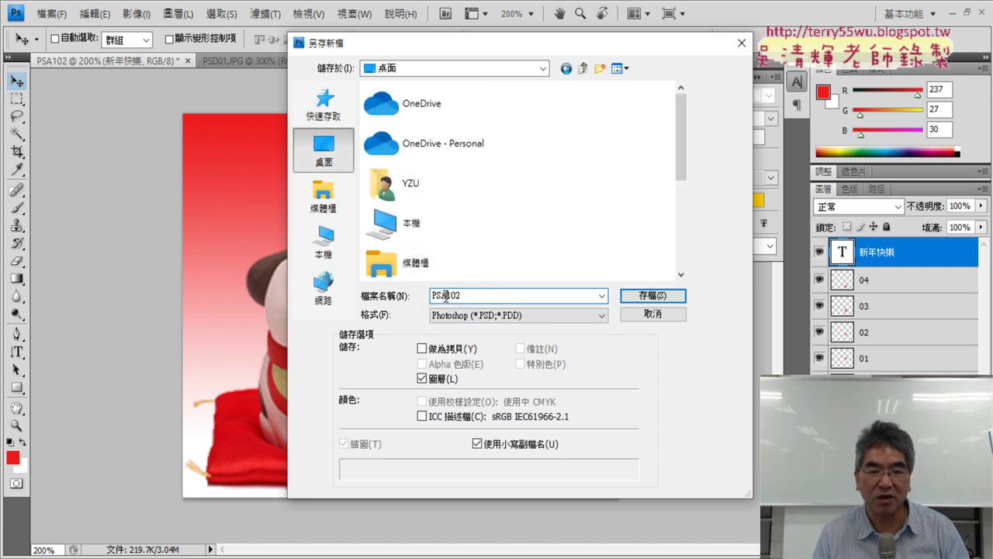
drag(446, 296, 488, 293)
click(656, 298)
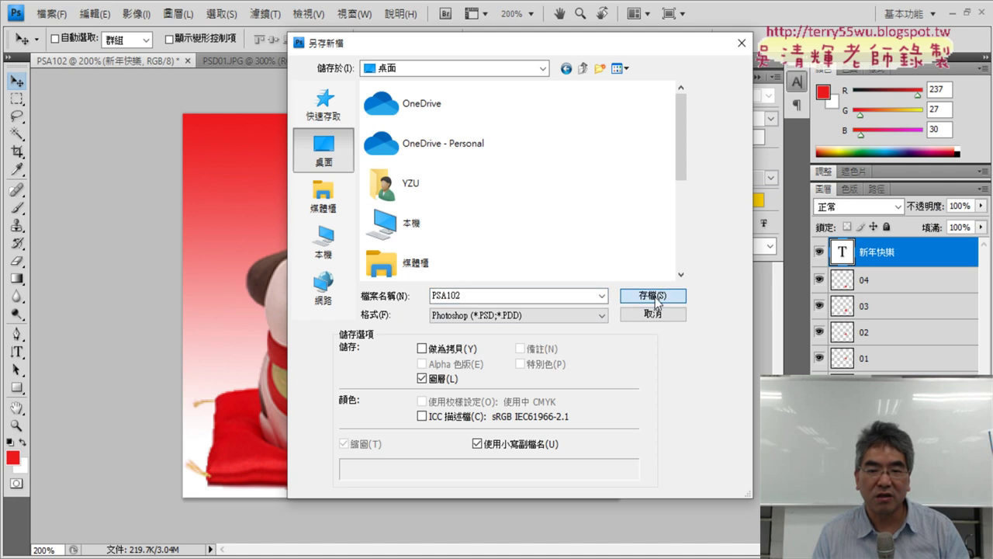
click(656, 297)
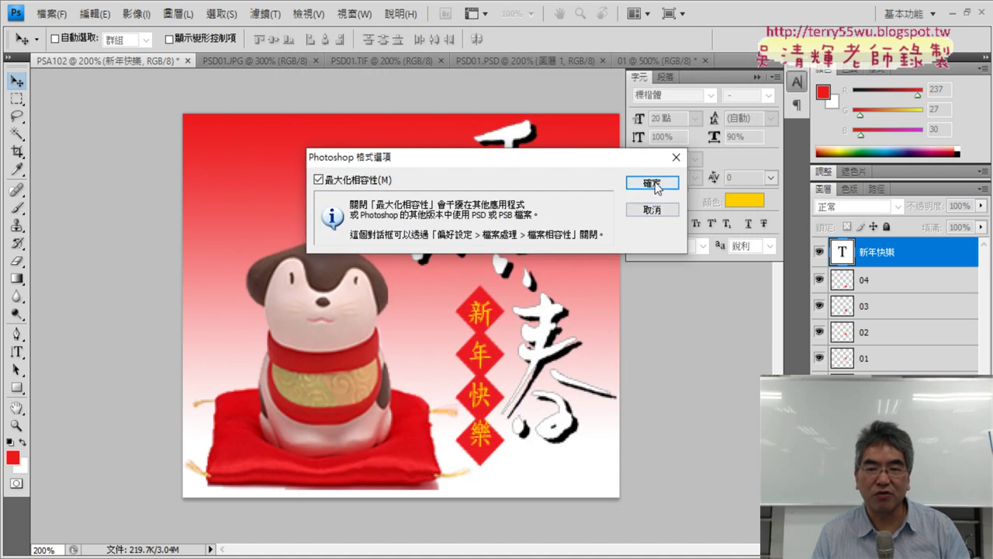
click(652, 183)
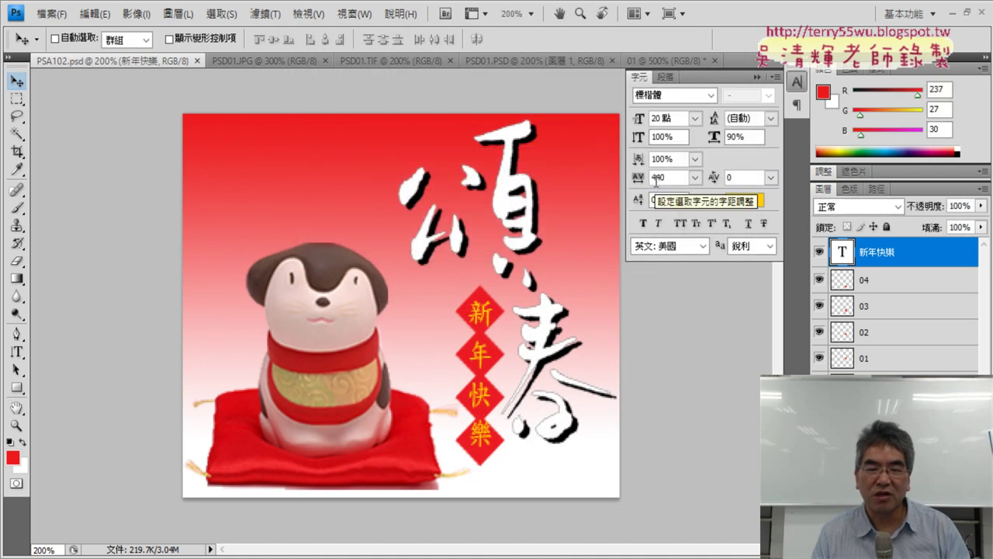
click(950, 18)
- Reopen the saved PSA102 file from the desktop in Photoshop
click(671, 40)
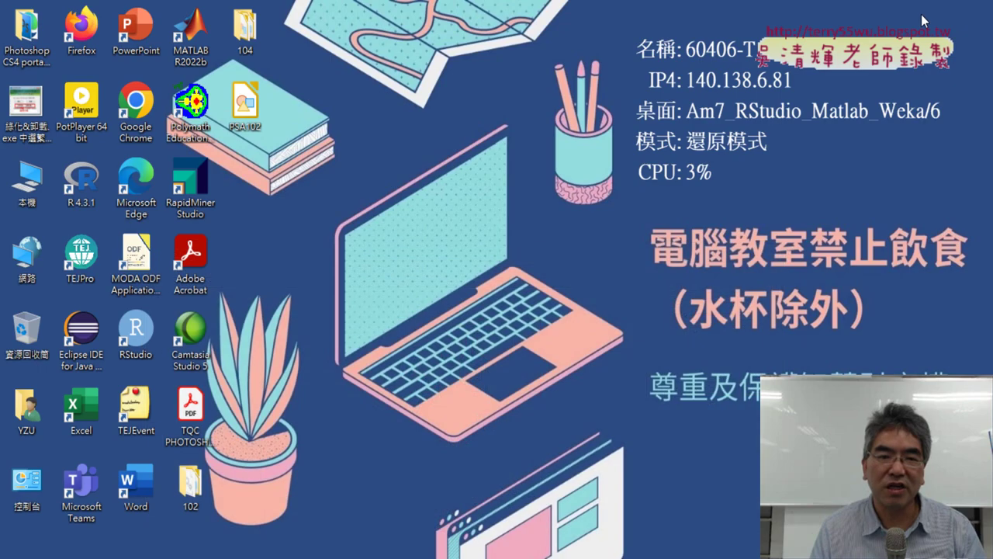
double_click(249, 130)
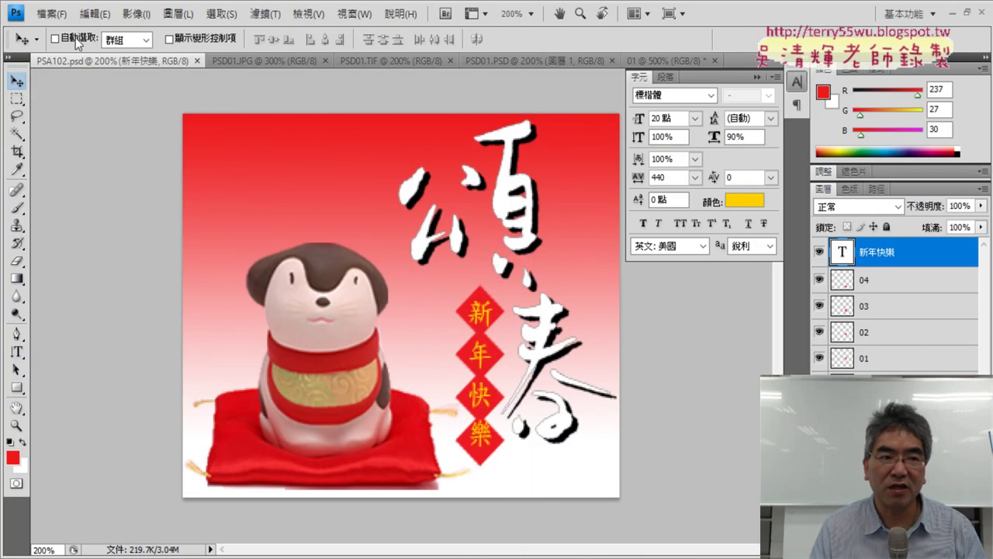
- Save the card as PSA102.jpg in JPEG format at Quality 12 (Maximum)
click(51, 14)
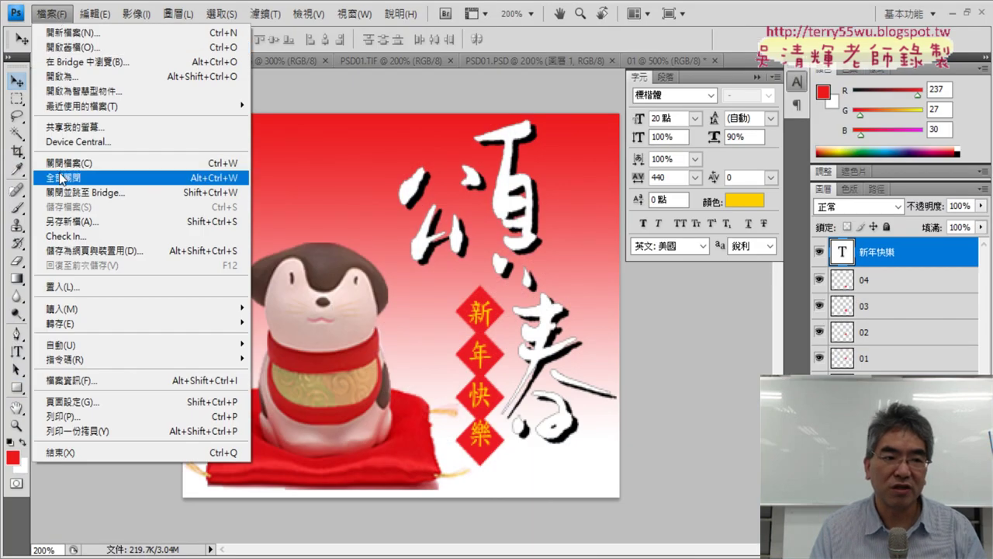
click(68, 221)
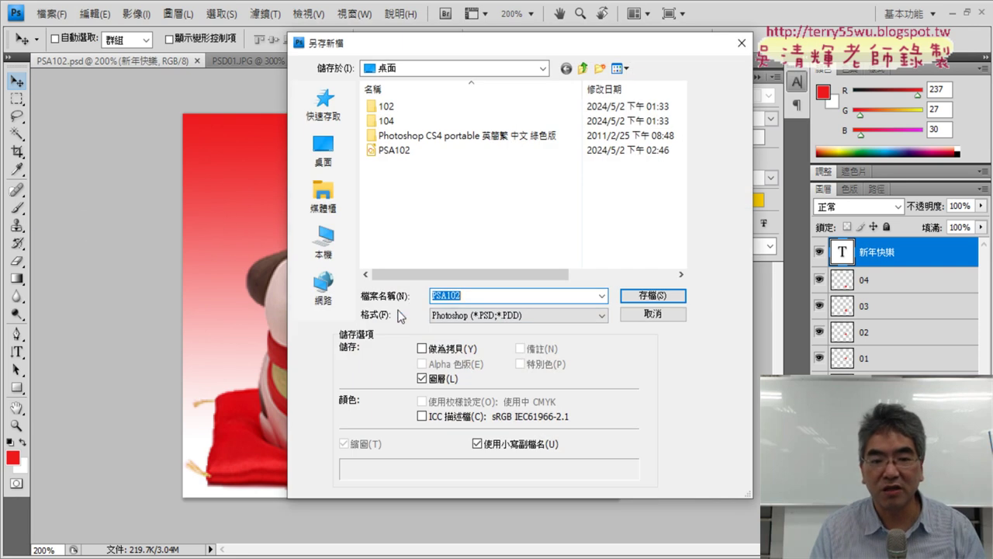
click(489, 318)
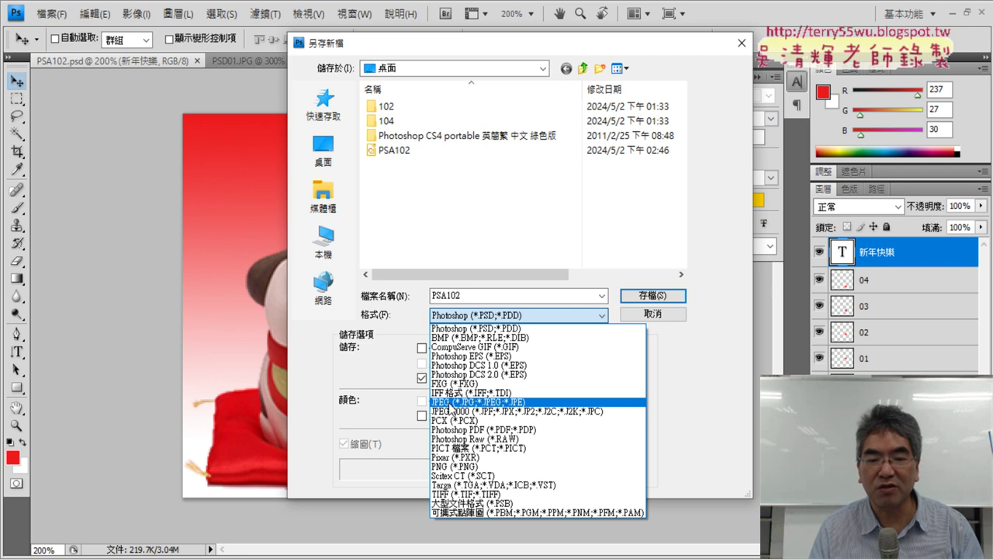
click(463, 402)
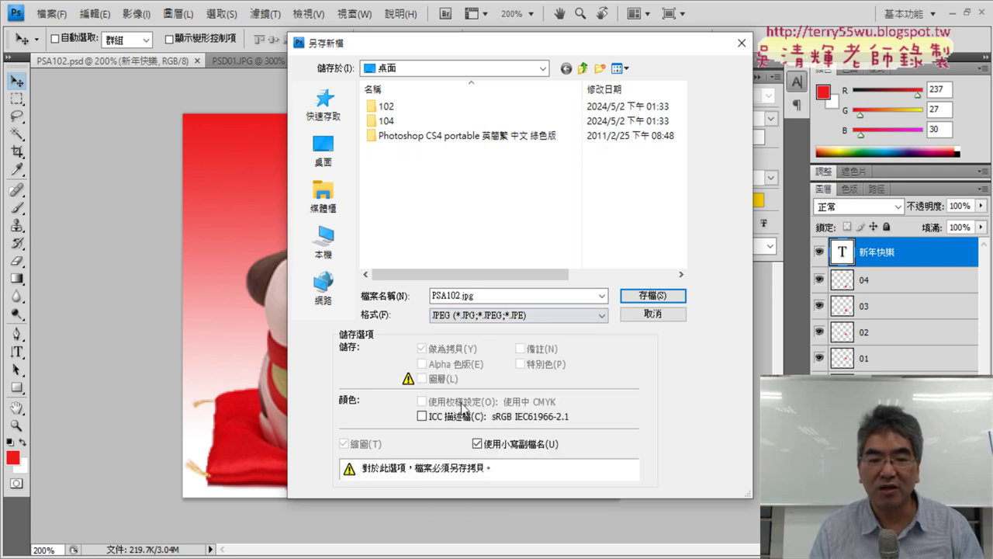
click(656, 296)
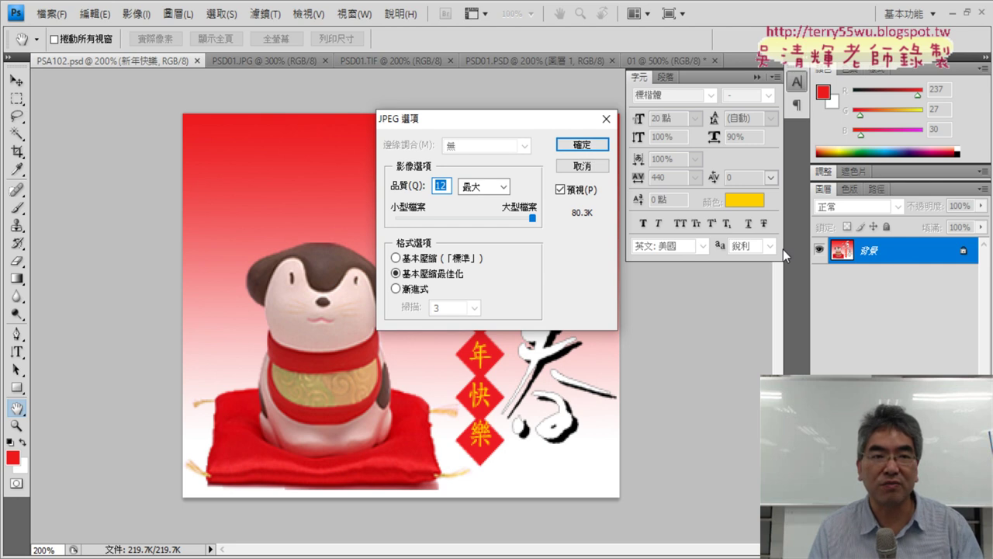
click(582, 144)
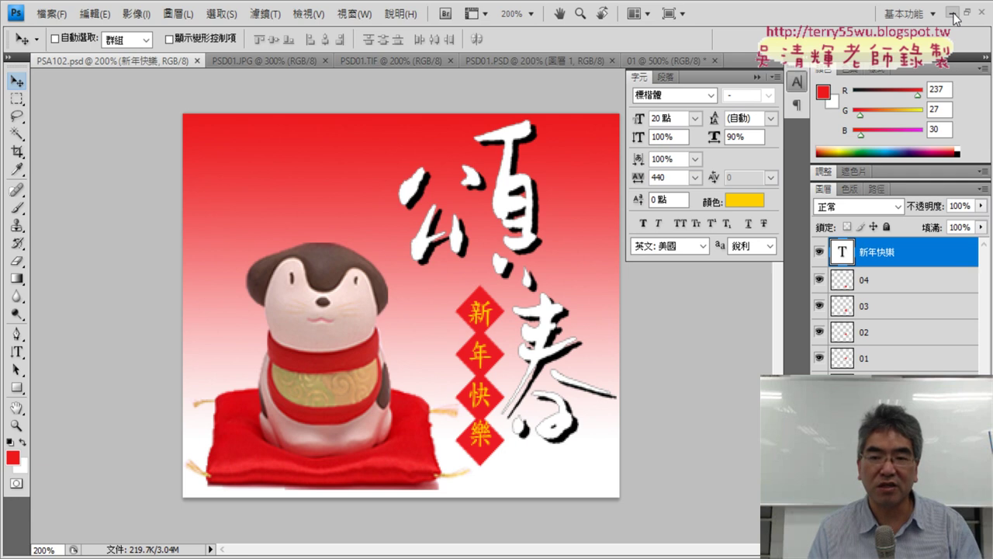
- Preview PSA102.jpg from the desktop in Photos, then close the preview
click(955, 16)
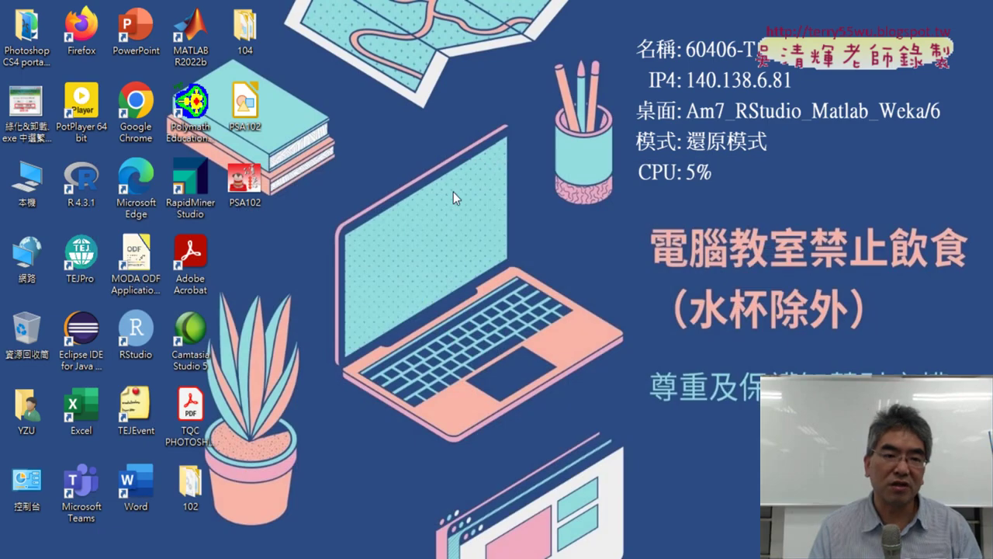
click(268, 200)
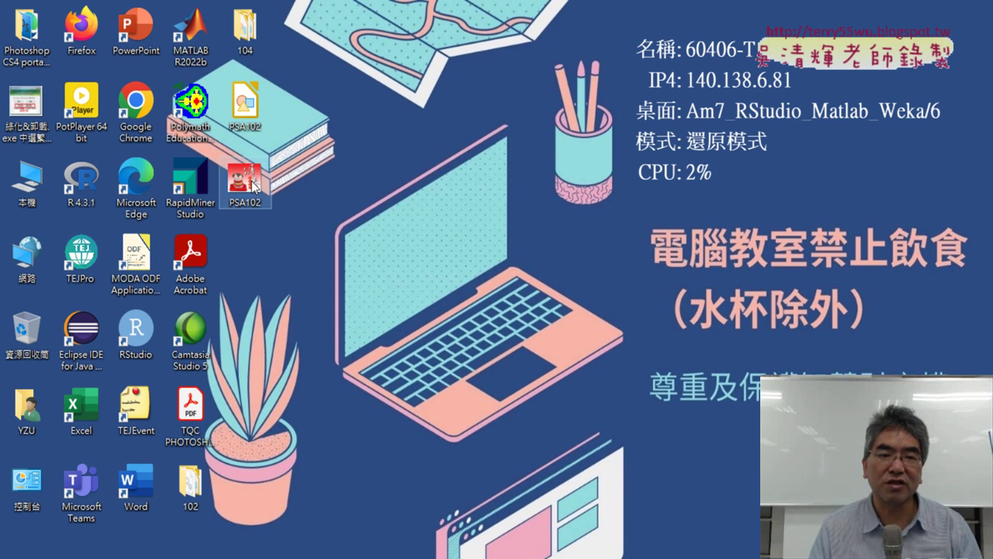
double_click(253, 186)
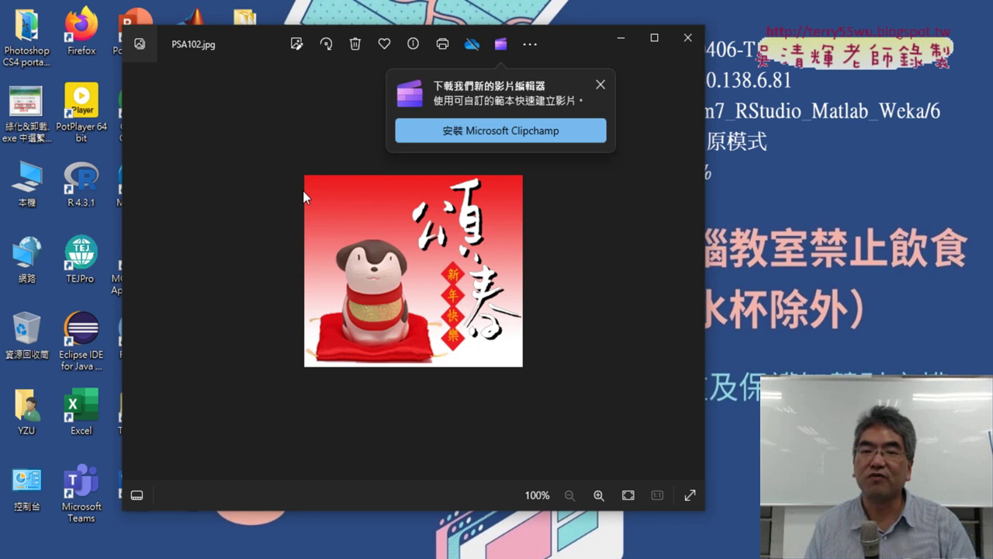
click(687, 37)
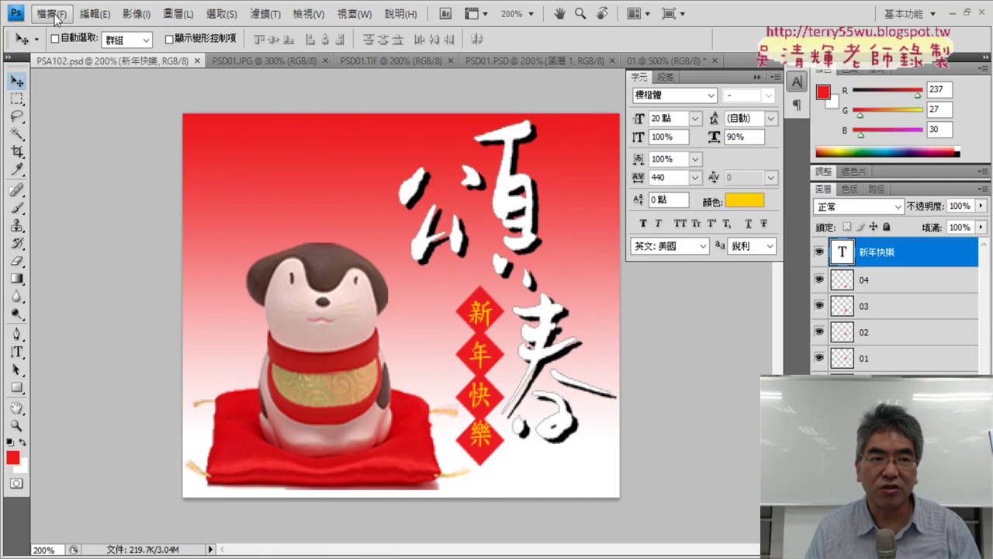
- Reopen Save As for PSA102 and show the Format (格式) dropdown list
click(49, 13)
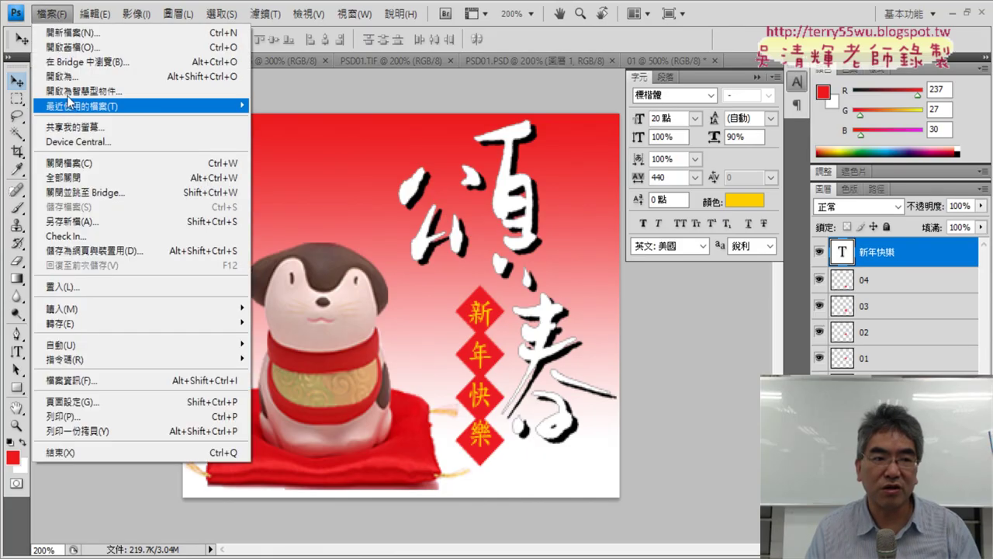
click(124, 222)
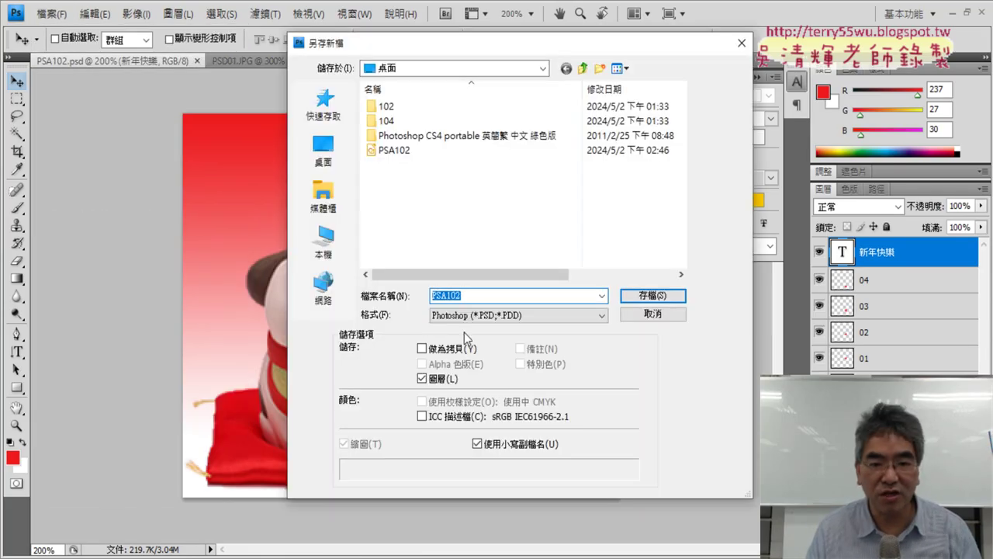
click(486, 318)
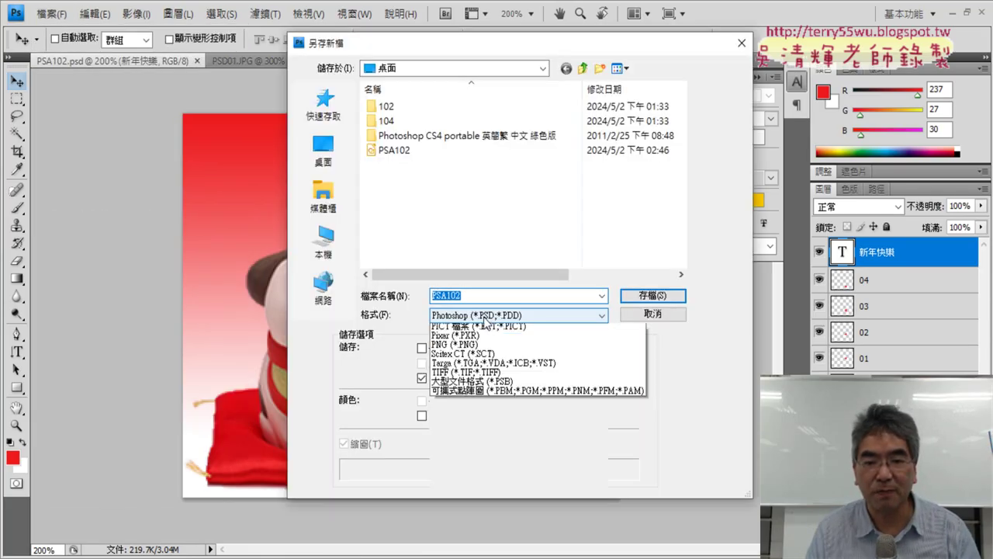